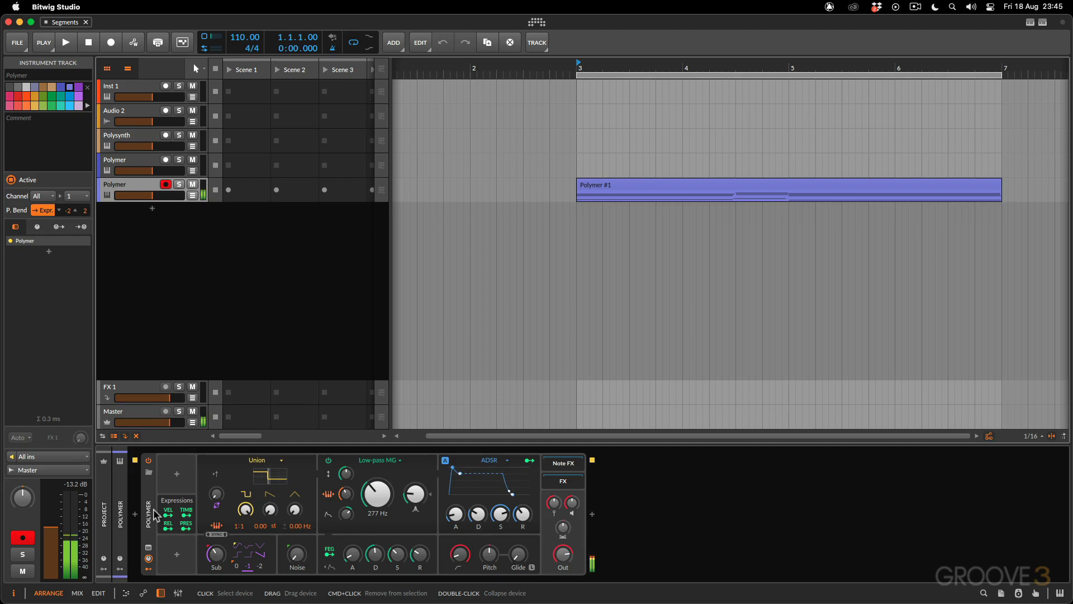
Add a Segments modulator to the Polymer synth's first modulator slot
left_click(178, 478)
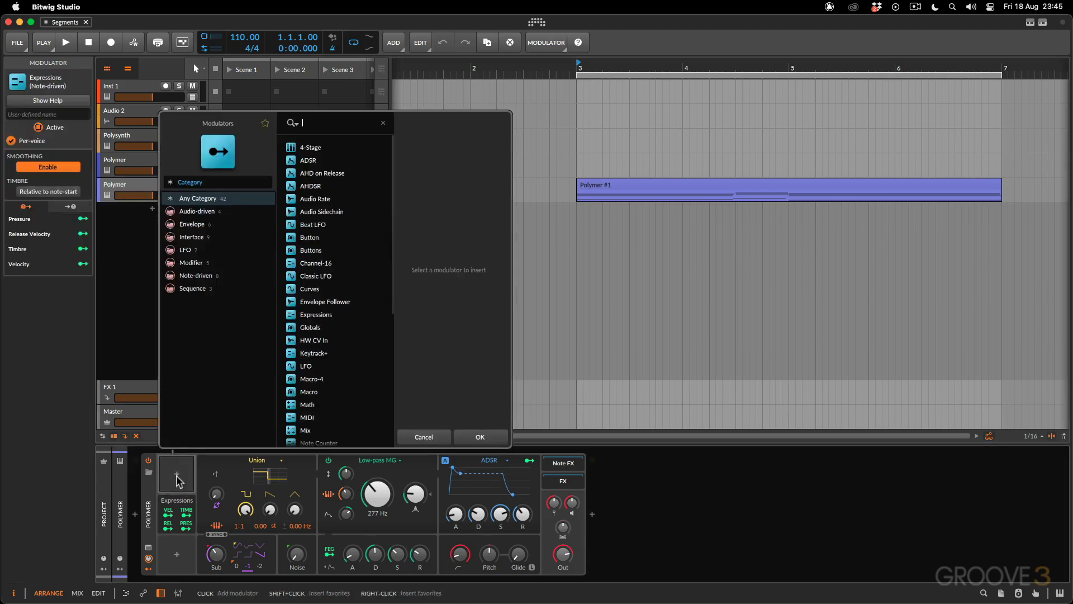
type("segment")
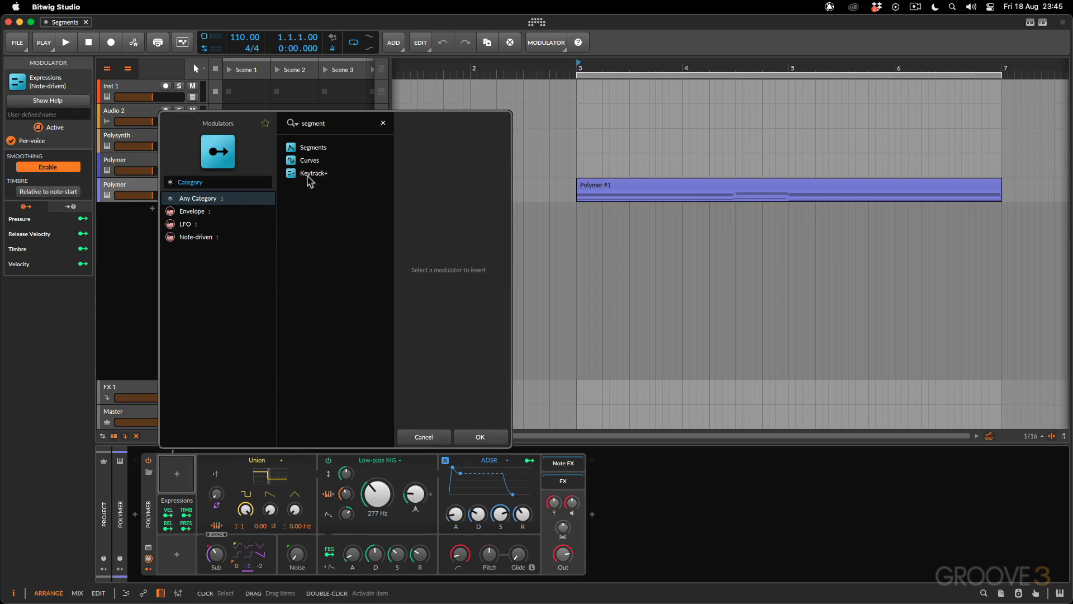
left_click(314, 149)
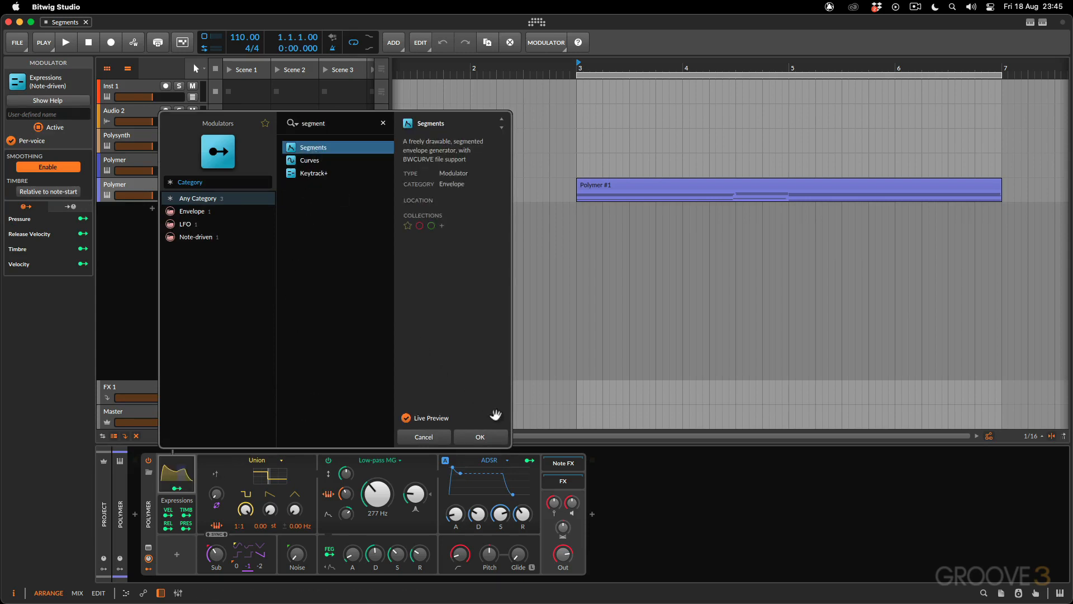
left_click(482, 437)
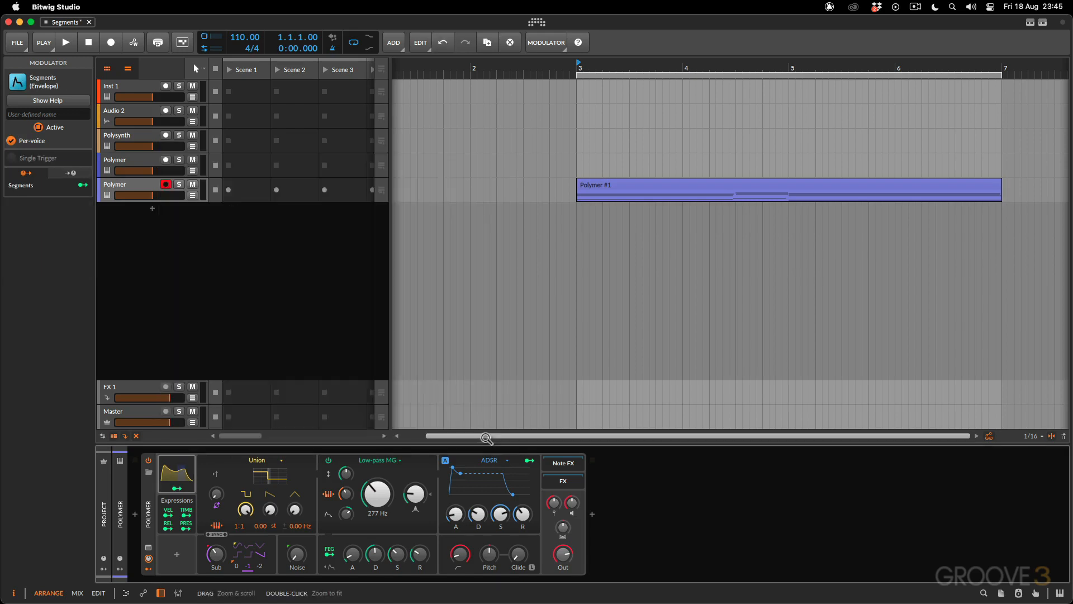
Expand the Segments modulator's controls and briefly view its EG default envelope in the curve editor
left_click(192, 478)
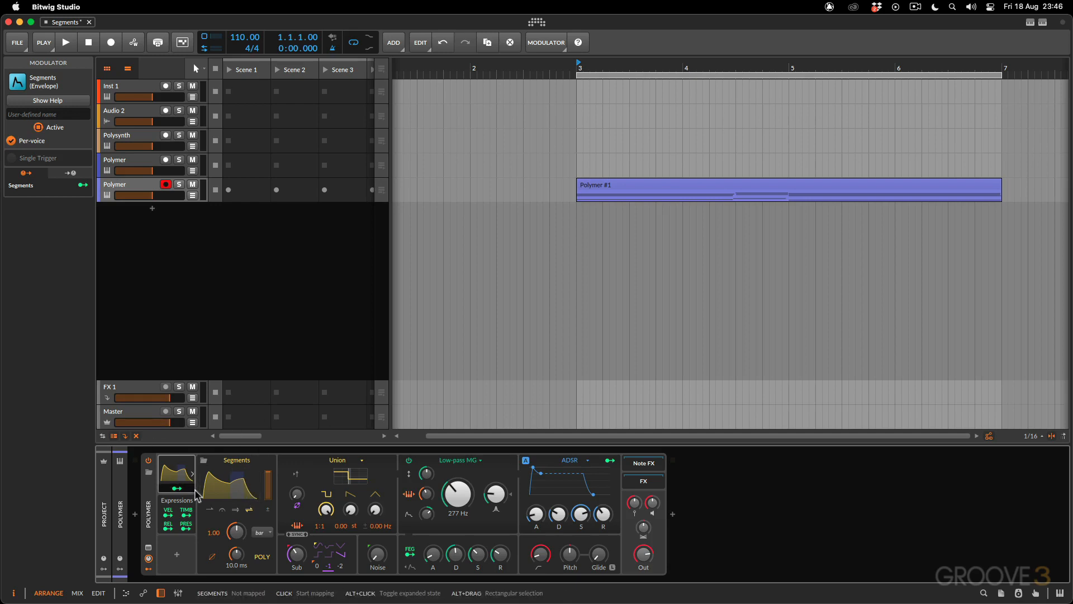
left_click(229, 485)
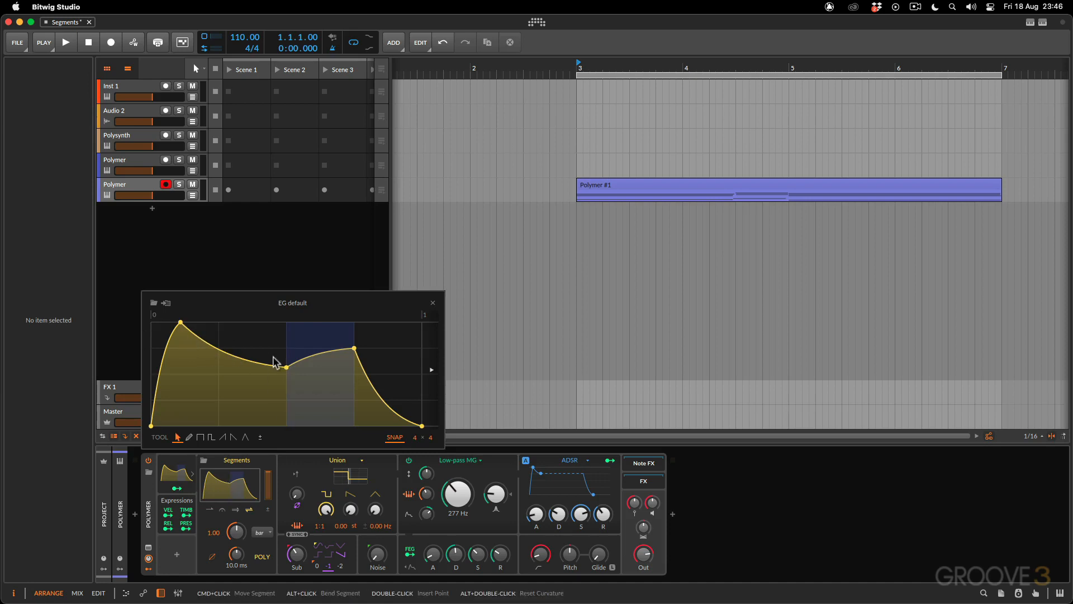
left_click(432, 302)
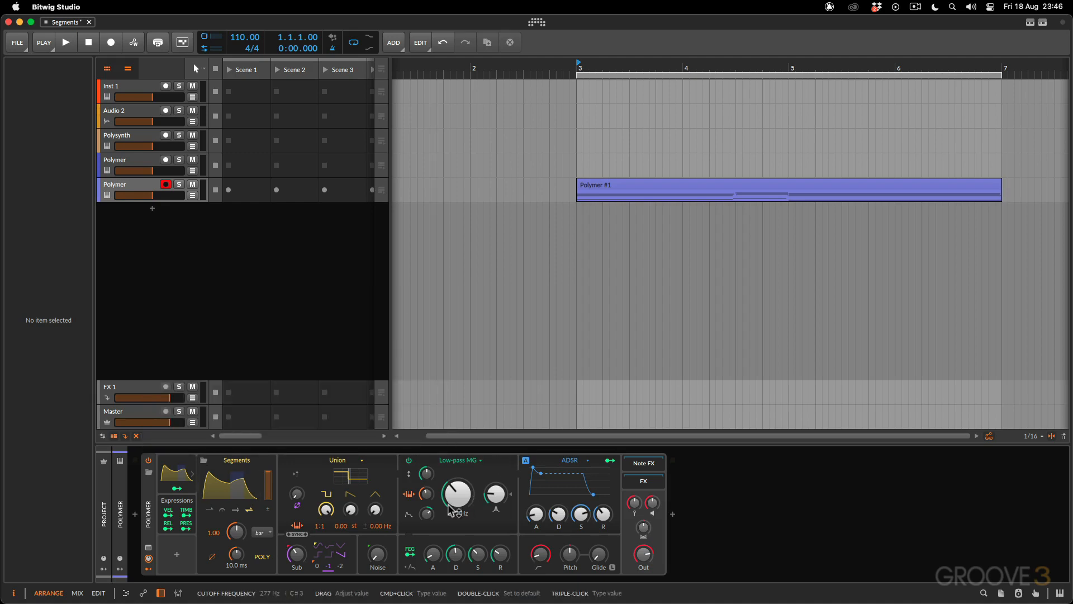
Map the Segments modulator to the low-pass filter's cutoff frequency with a modulation amount of 42.50 st
left_click(177, 488)
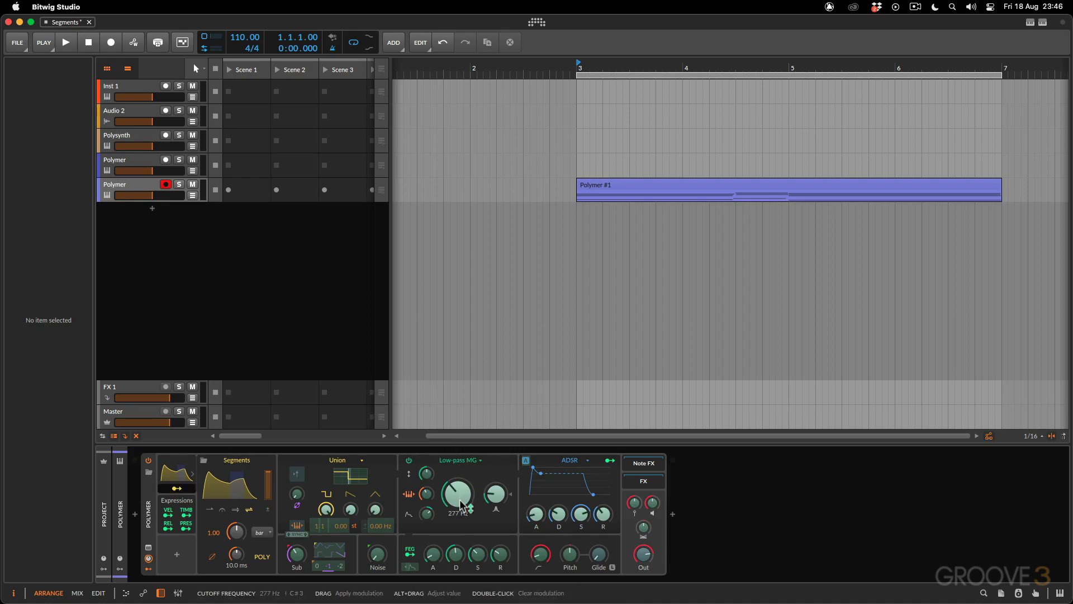
left_click_drag(462, 506, 461, 492)
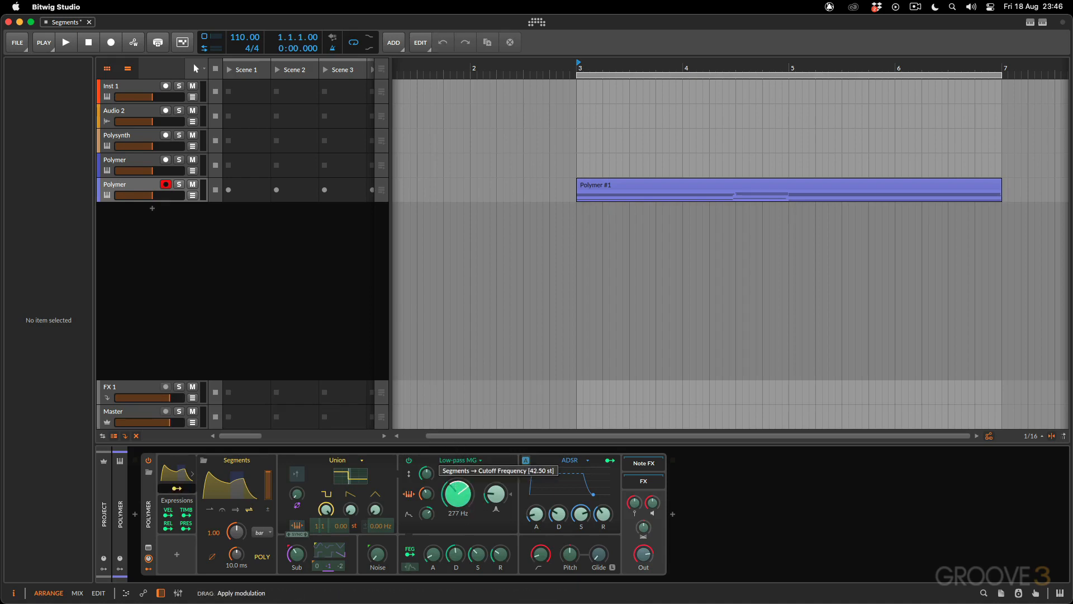
left_click(176, 489)
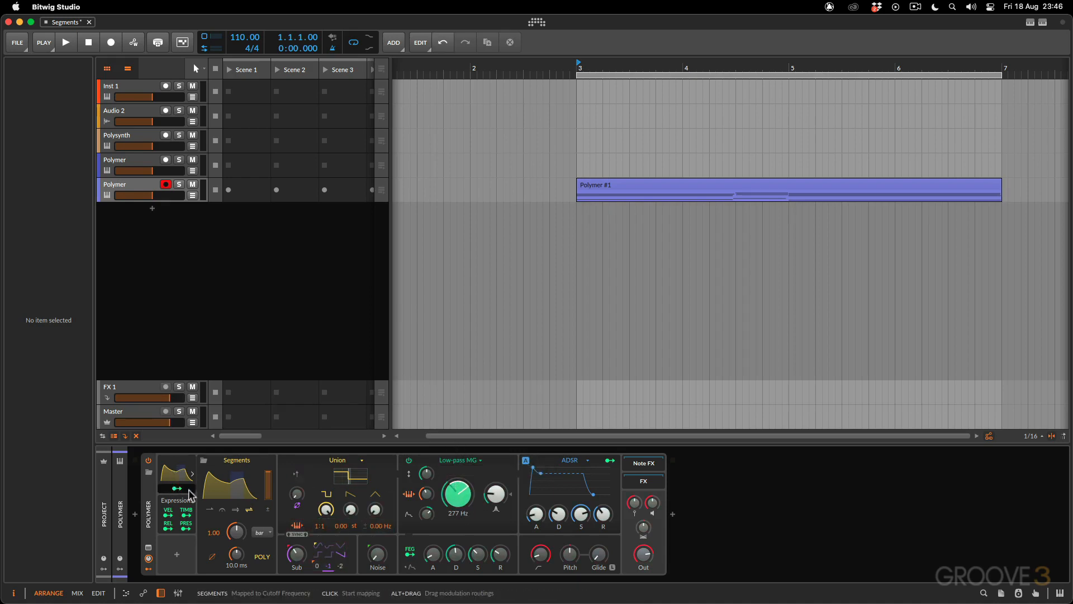
Open the Segments curve editor and examine the EG default envelope's points and loop region
left_click(232, 498)
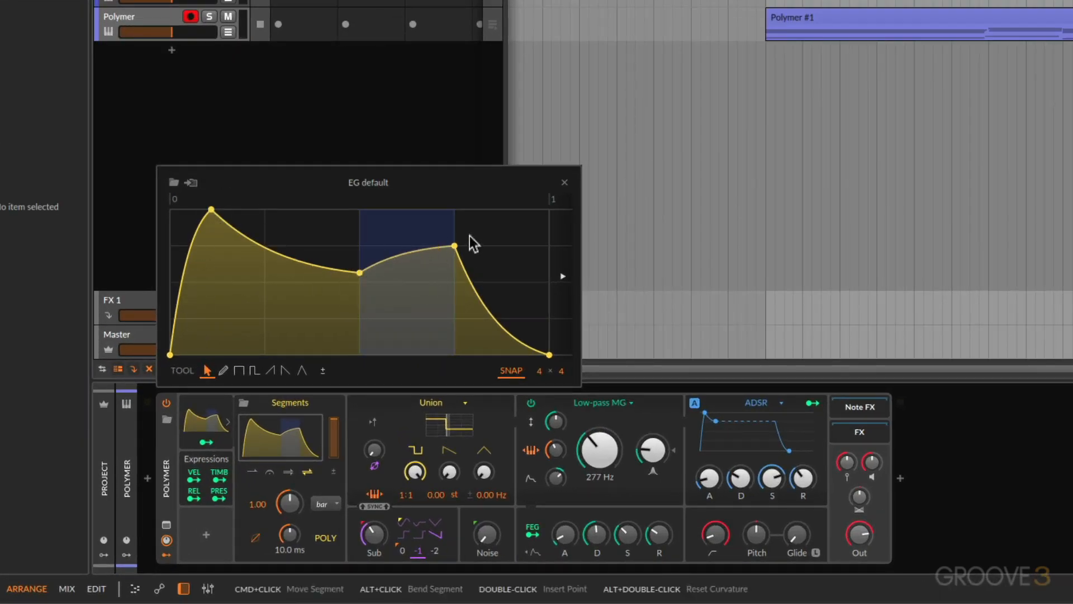
left_click(442, 247)
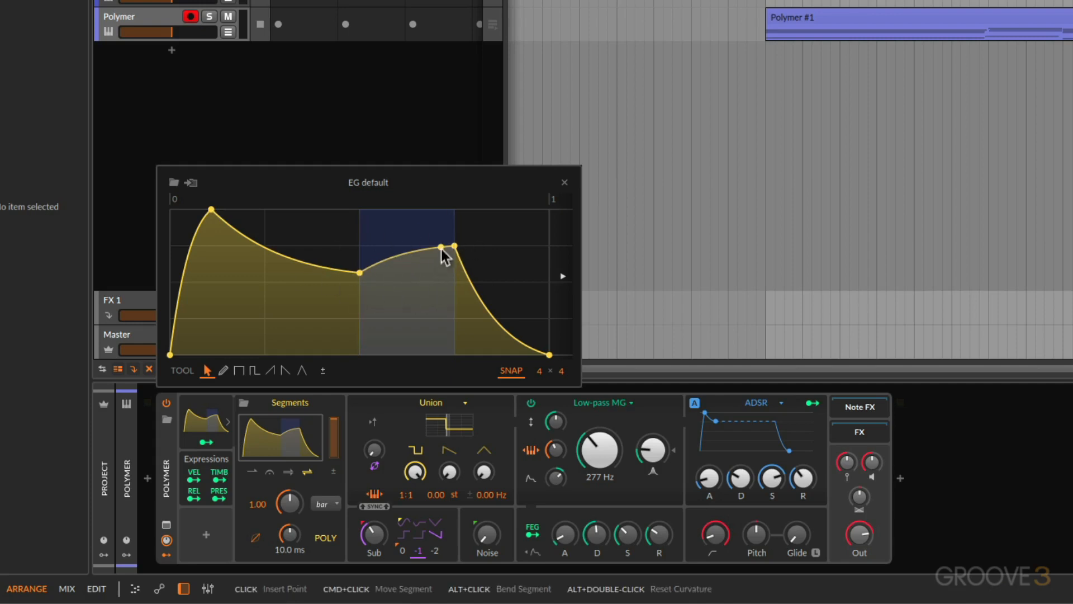
double_click(441, 248)
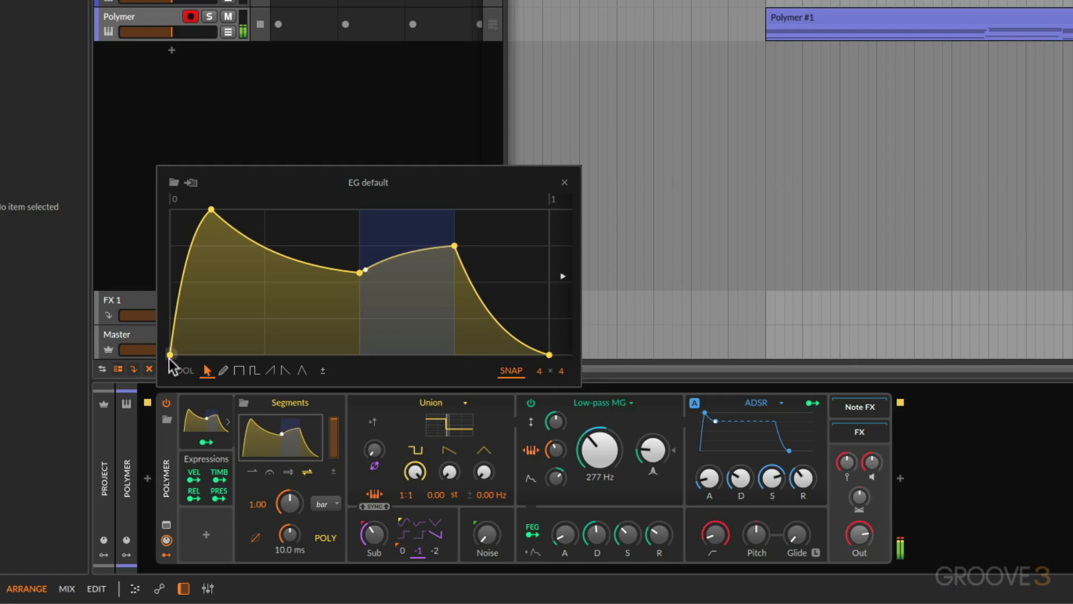
double_click(308, 263)
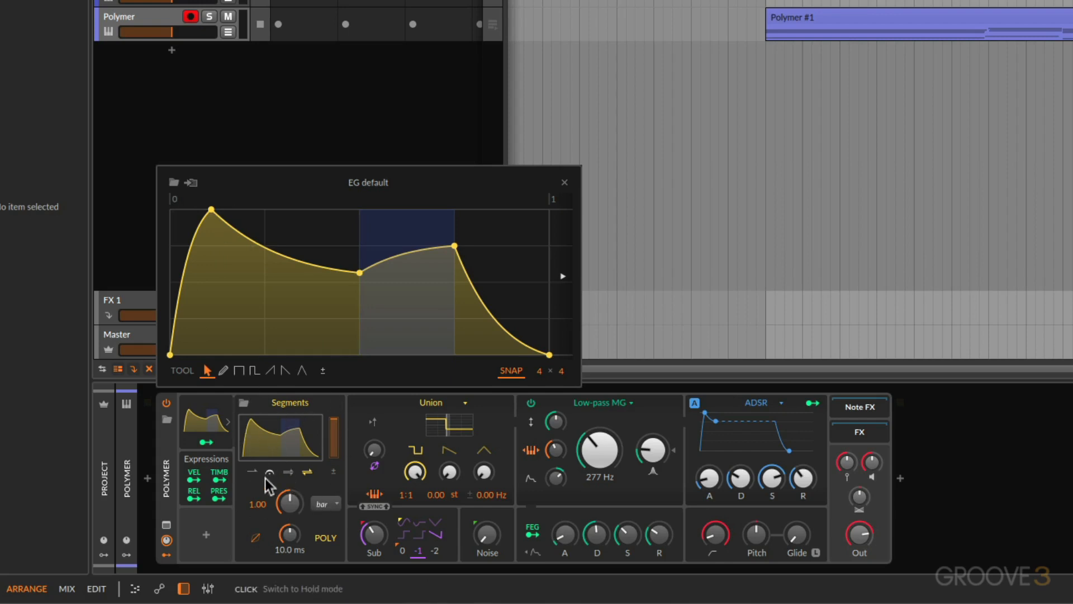
Reshape the EG default envelope by moving the loop's first point slightly earlier and the 100 % peak to the very start
left_click_drag(211, 210, 343, 210)
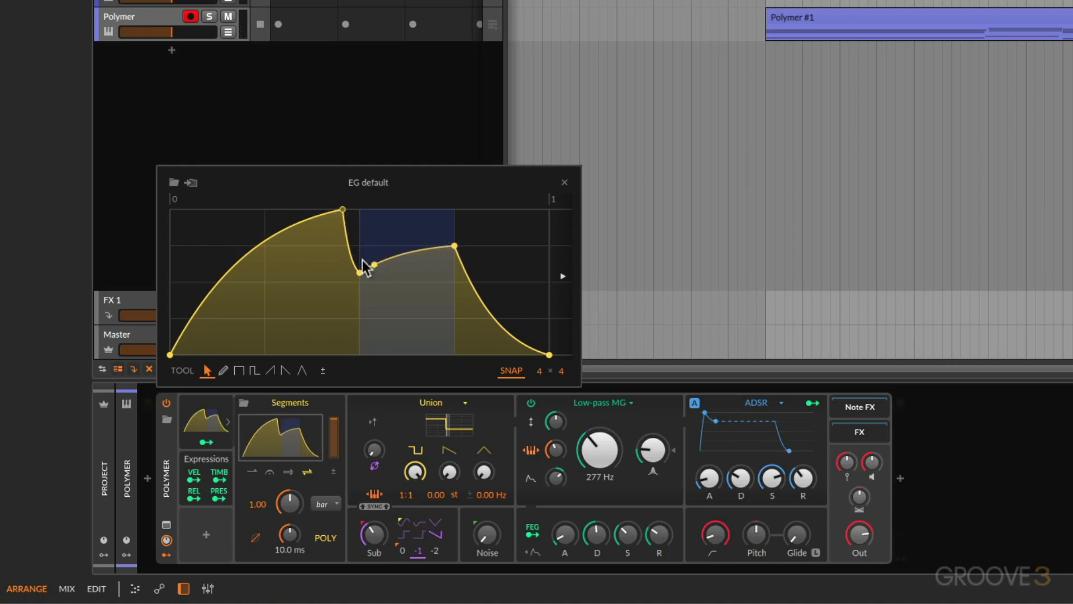
left_click_drag(360, 273, 343, 272)
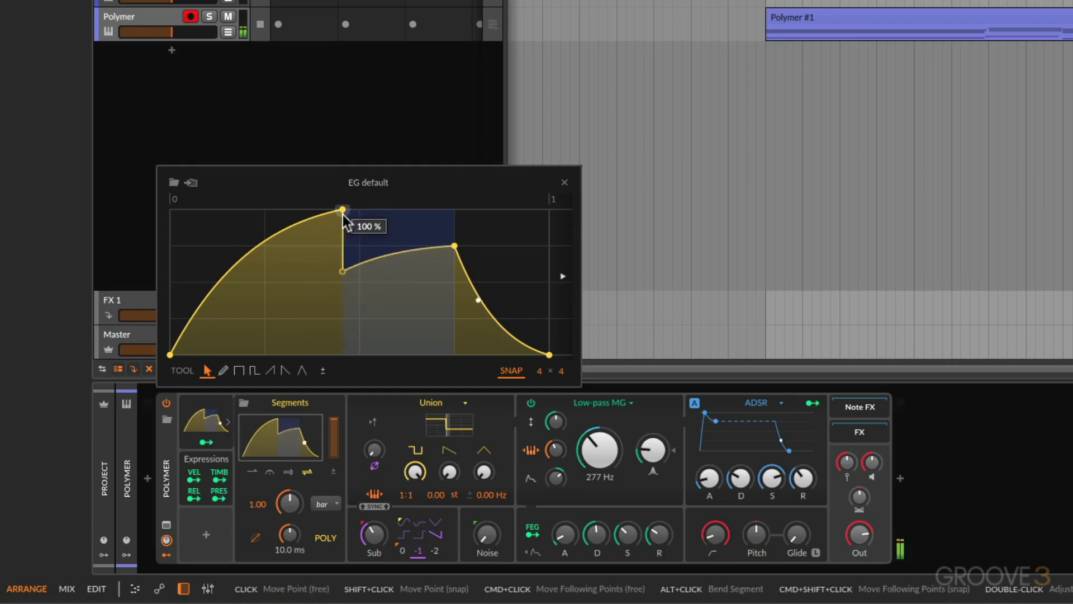
left_click_drag(343, 210, 170, 210)
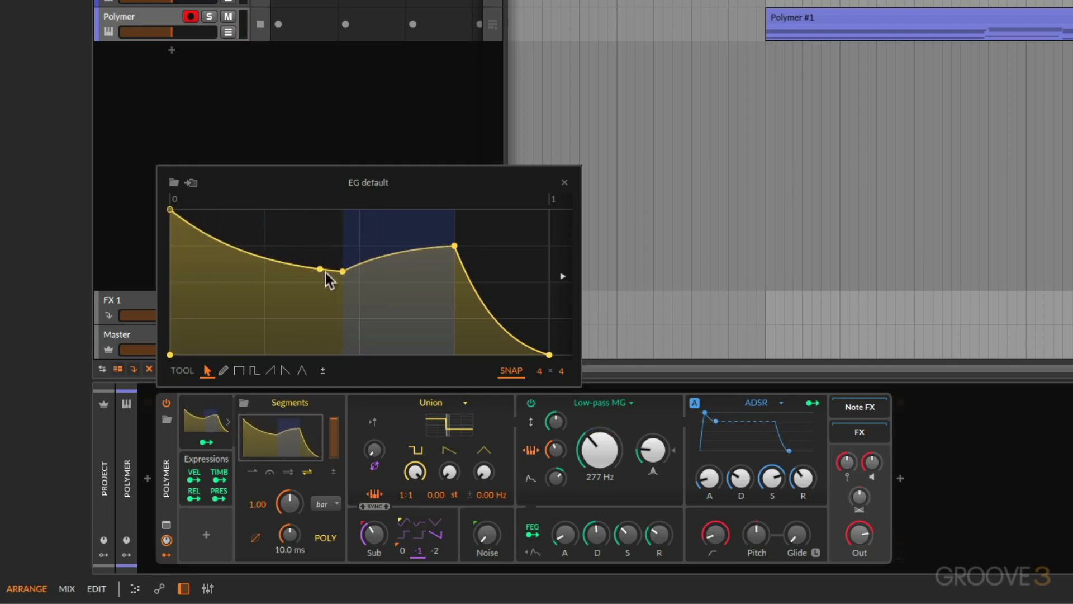
Extend the envelope's end point to 3 on the timeline, shorten it again, and fit the curve in the editor
left_click(367, 274)
mouse_move(441, 199)
left_mouse_down()
mouse_move(441, 251)
mouse_move(388, 215)
mouse_move(439, 212)
mouse_move(312, 223)
mouse_move(461, 198)
left_mouse_up()
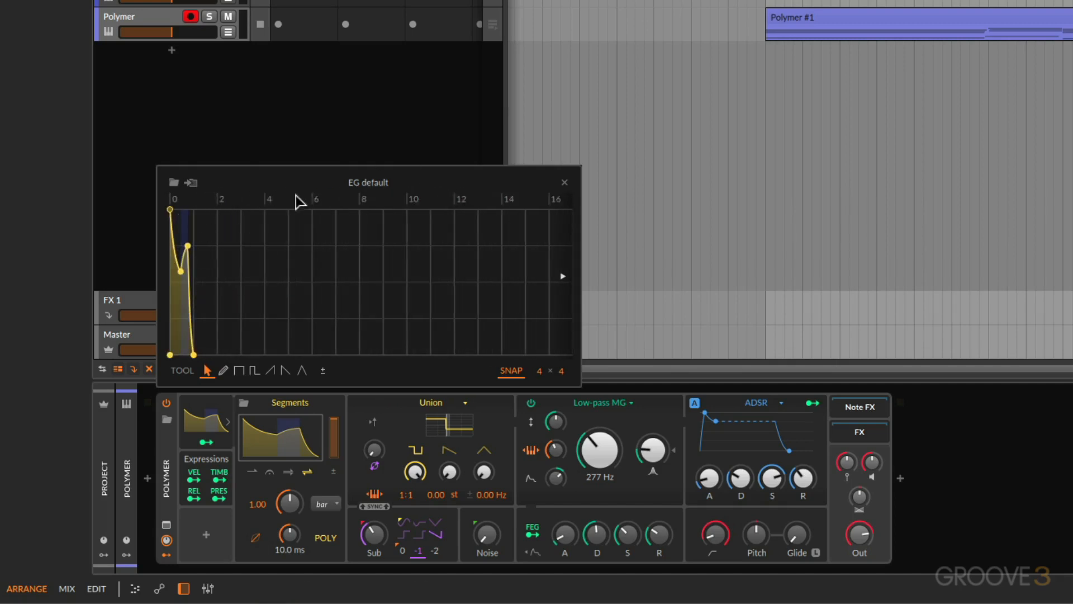
double_click(303, 202)
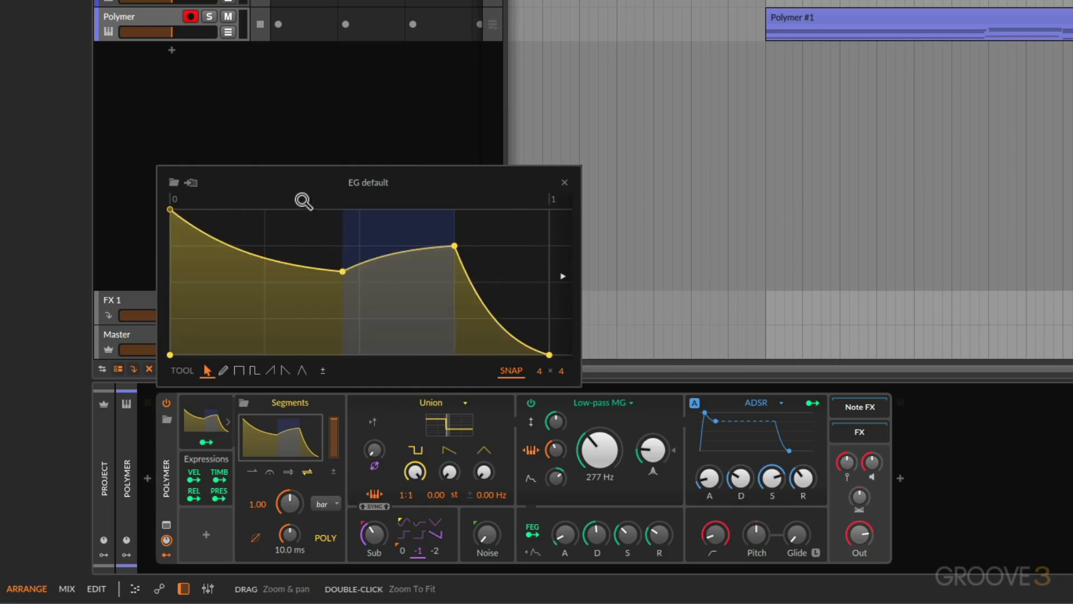
left_click_drag(304, 202, 291, 314)
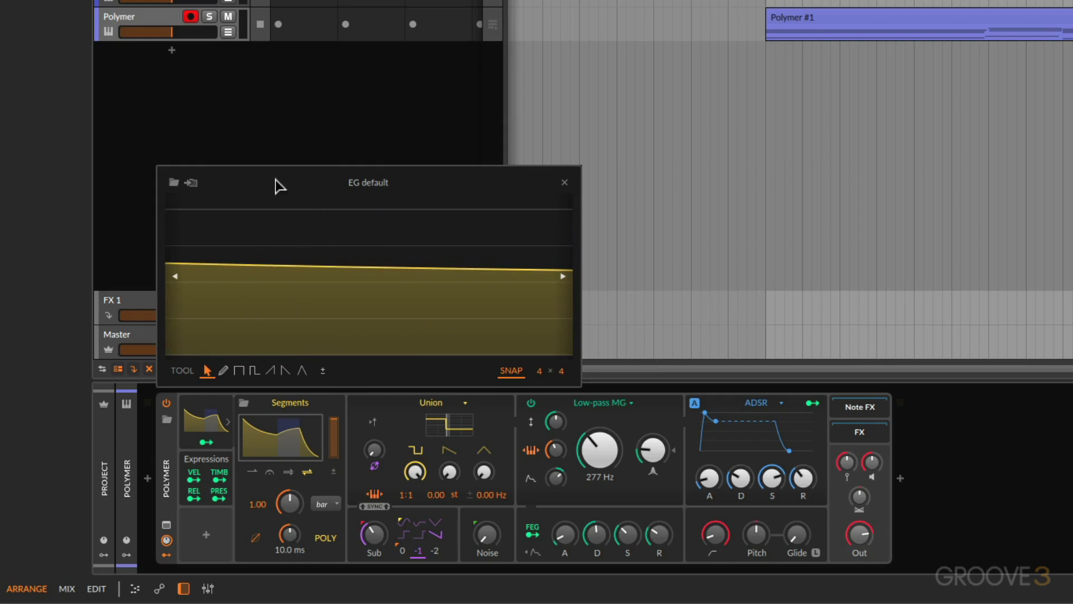
double_click(296, 204)
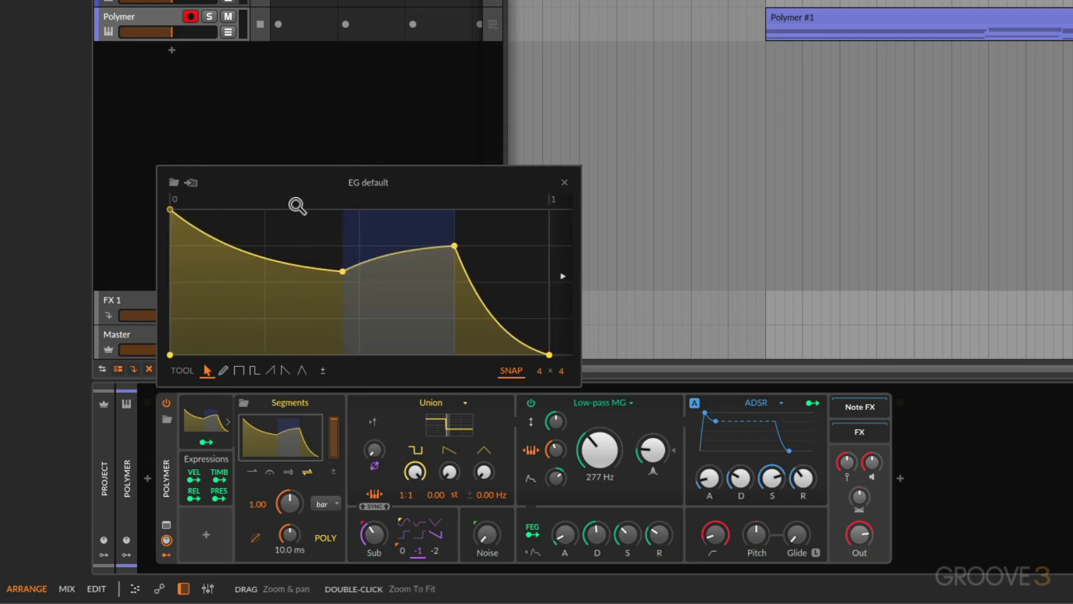
left_click_drag(282, 204, 296, 180)
left_click_drag(266, 354, 457, 355)
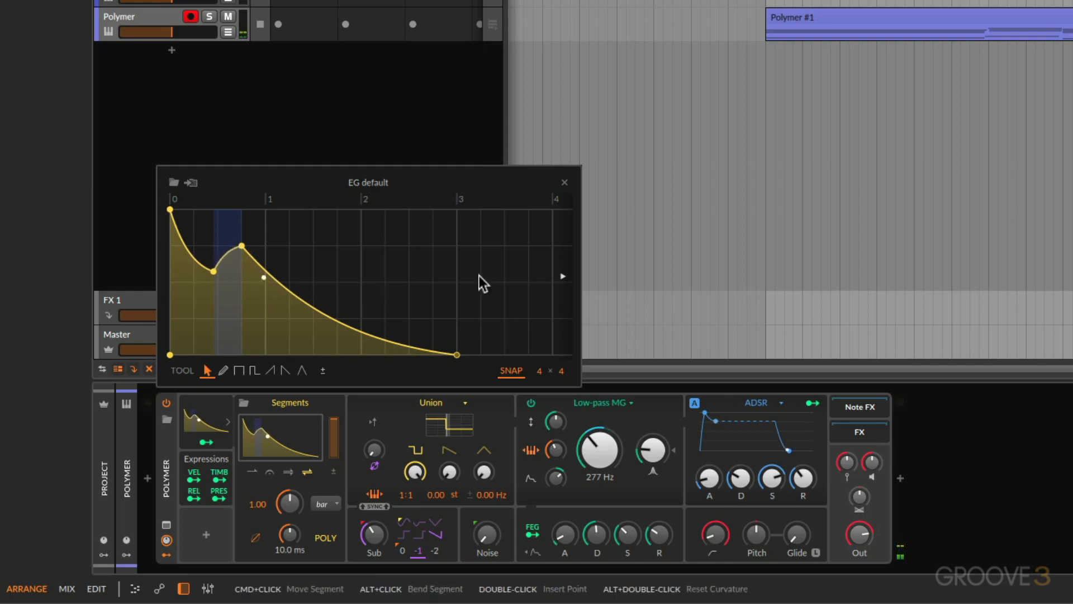
left_click_drag(457, 354, 290, 354)
double_click(310, 201)
Load the Groovy Segments 1 curve from the Envelope category into the Segments modulator
left_click(174, 182)
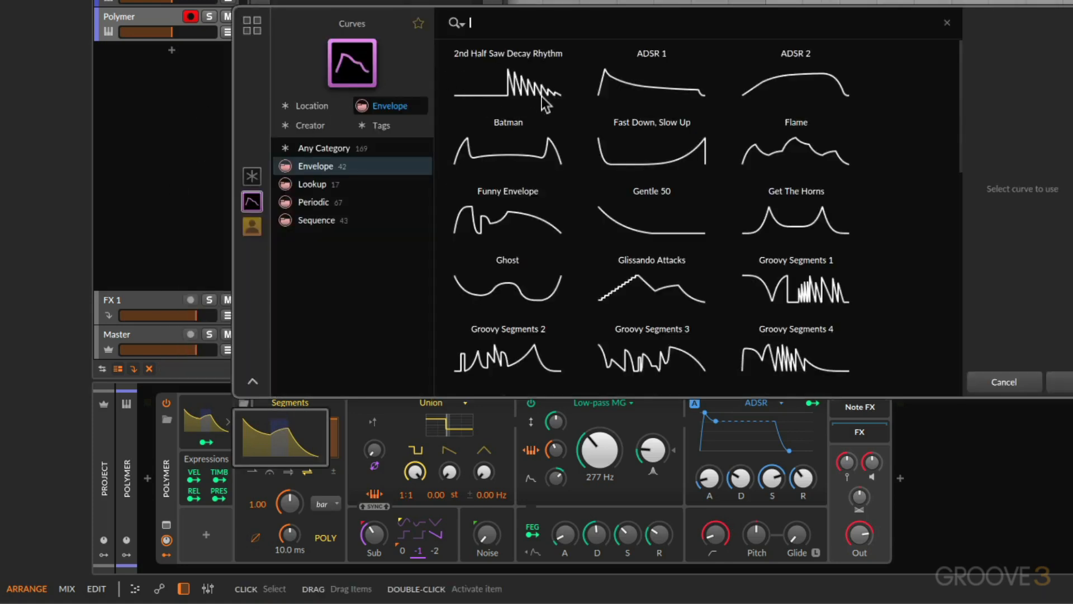
left_click(807, 294)
left_click(1056, 383)
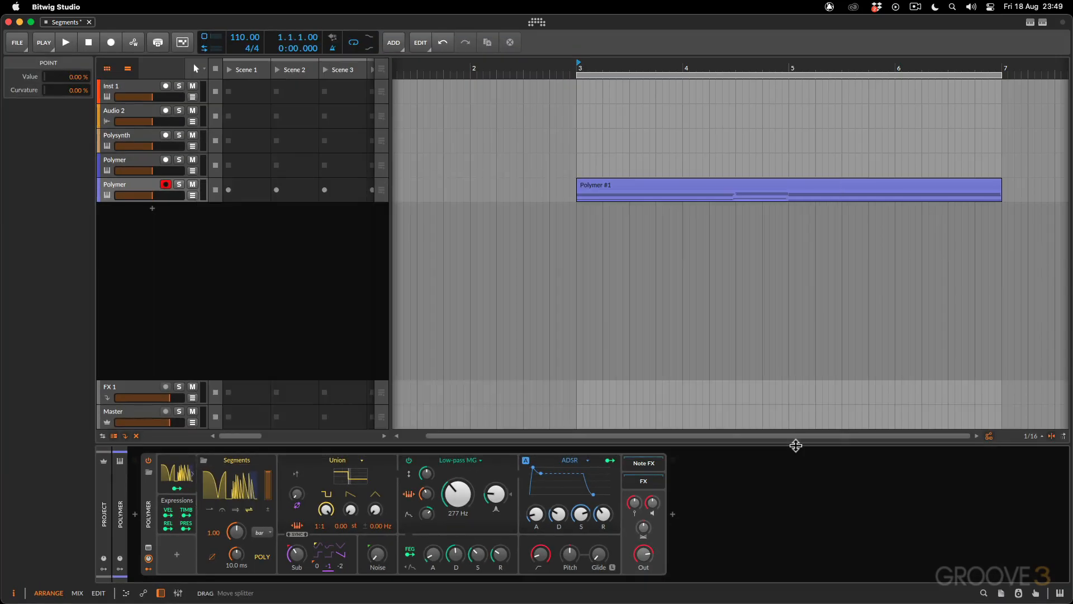
Open and enlarge the Segments curve editor, reset the curve to its initial shape, and fit it in the editor
left_click(244, 485)
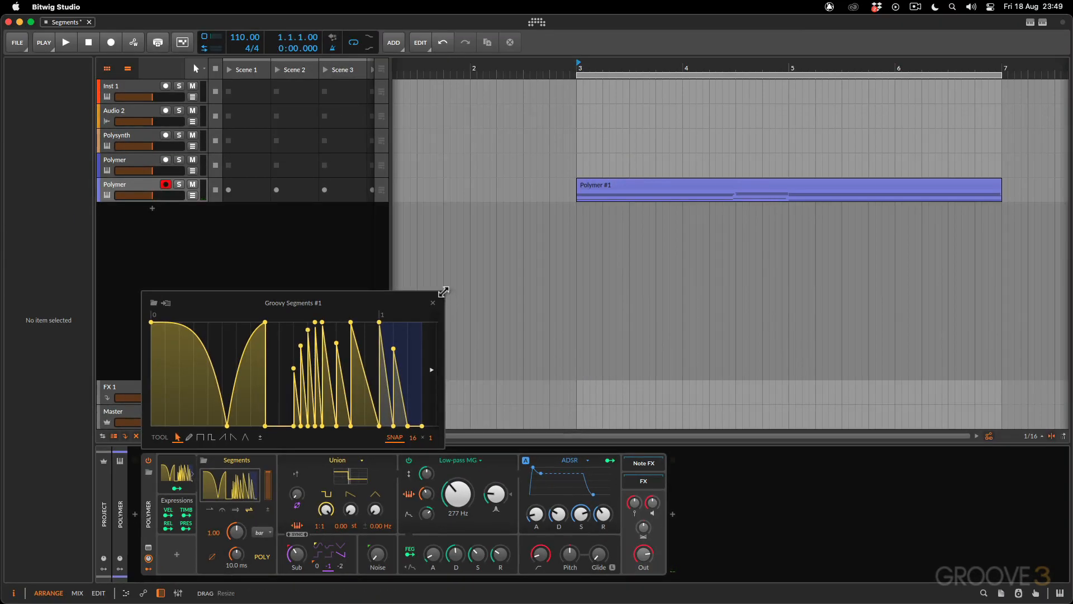
left_click_drag(443, 291, 724, 161)
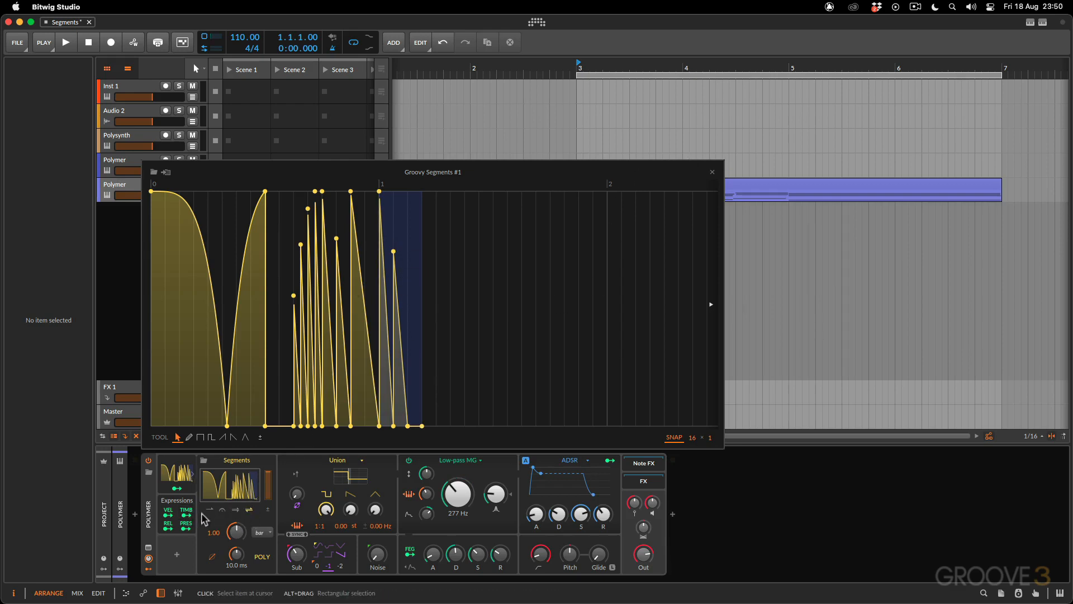
right_click(163, 289)
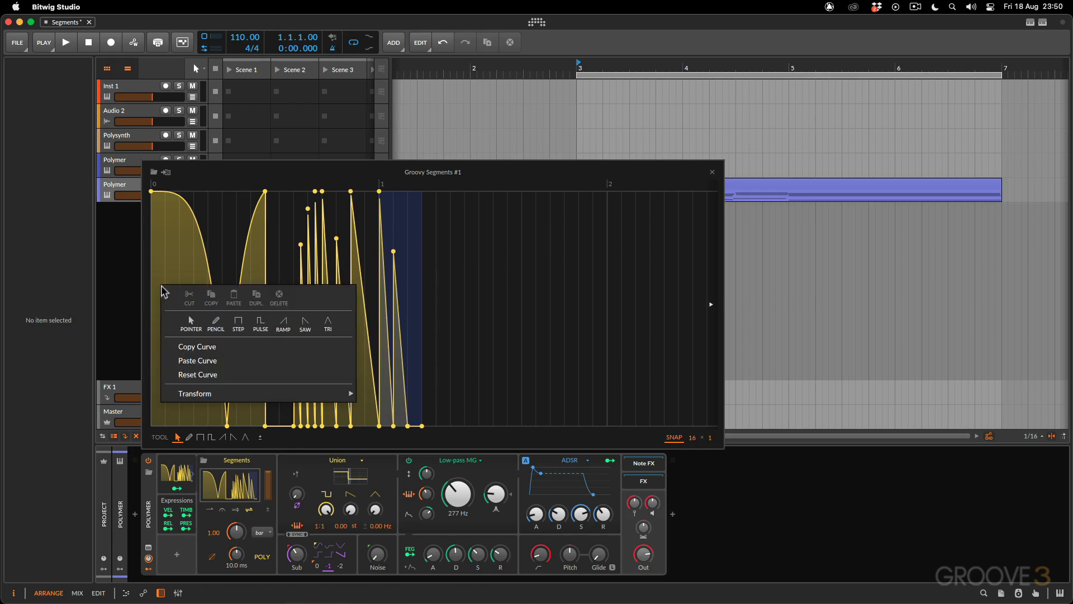
left_click(203, 375)
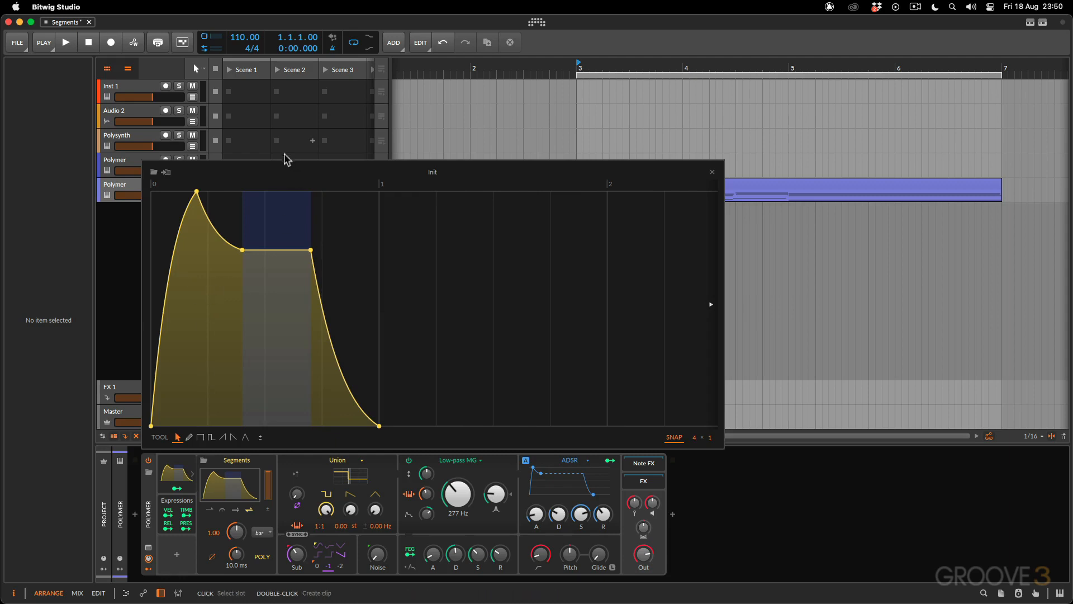
double_click(280, 185)
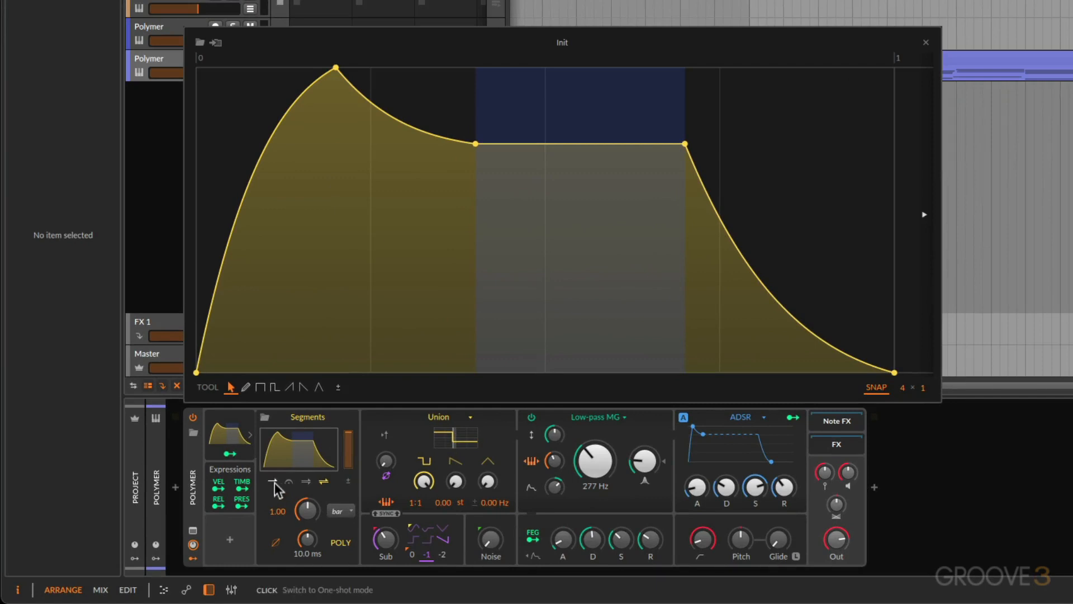
Try the Segments modulator's one-shot, Hold and looping playback modes, finishing on Ping Pong mode
left_click(210, 510)
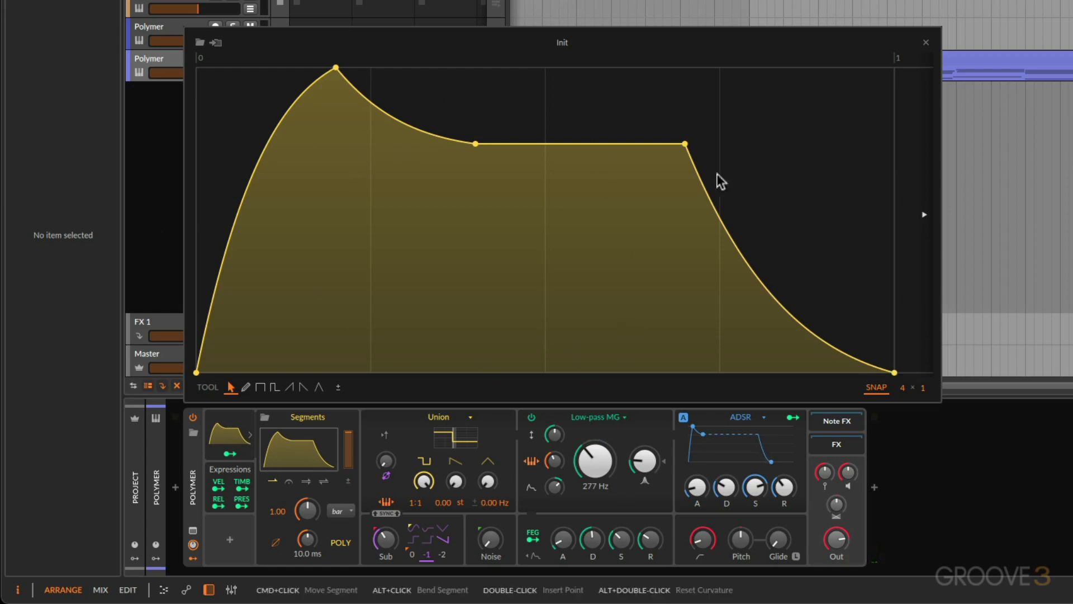
left_click(590, 143)
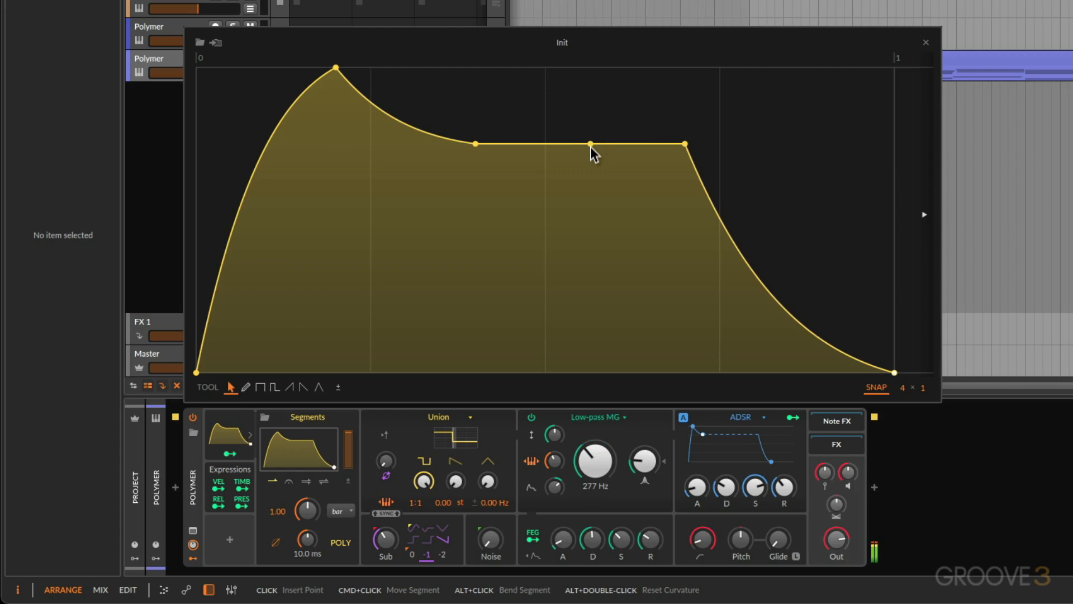
double_click(590, 145)
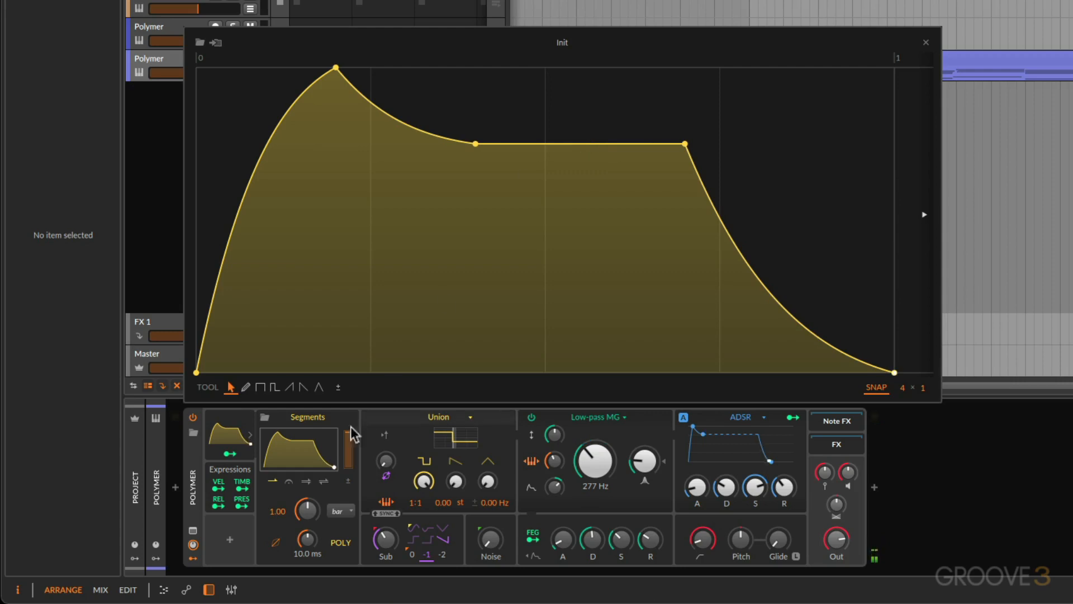
left_click(290, 484)
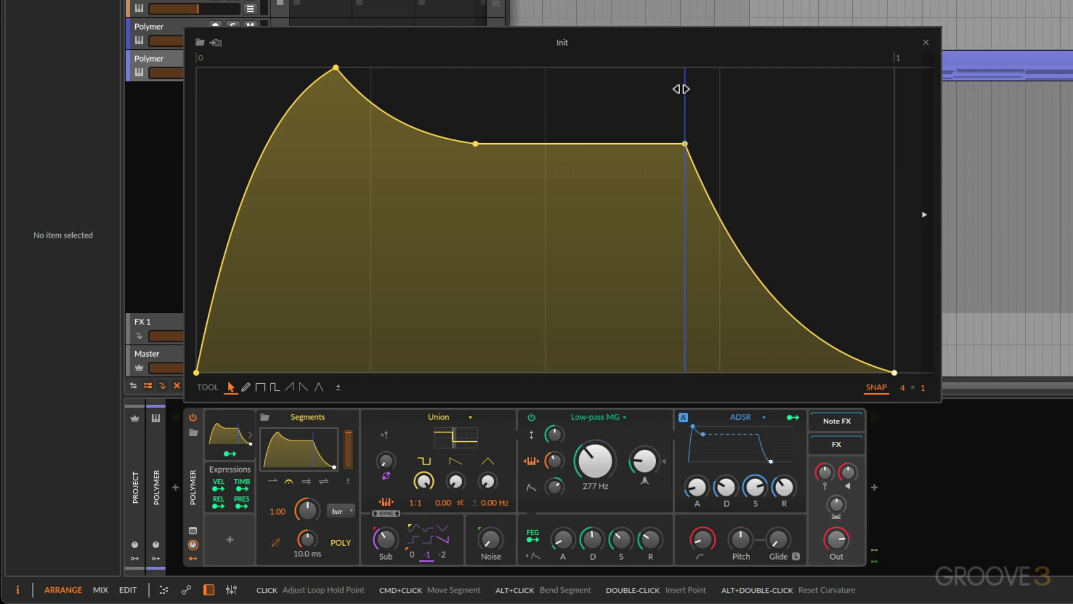
left_click(309, 483)
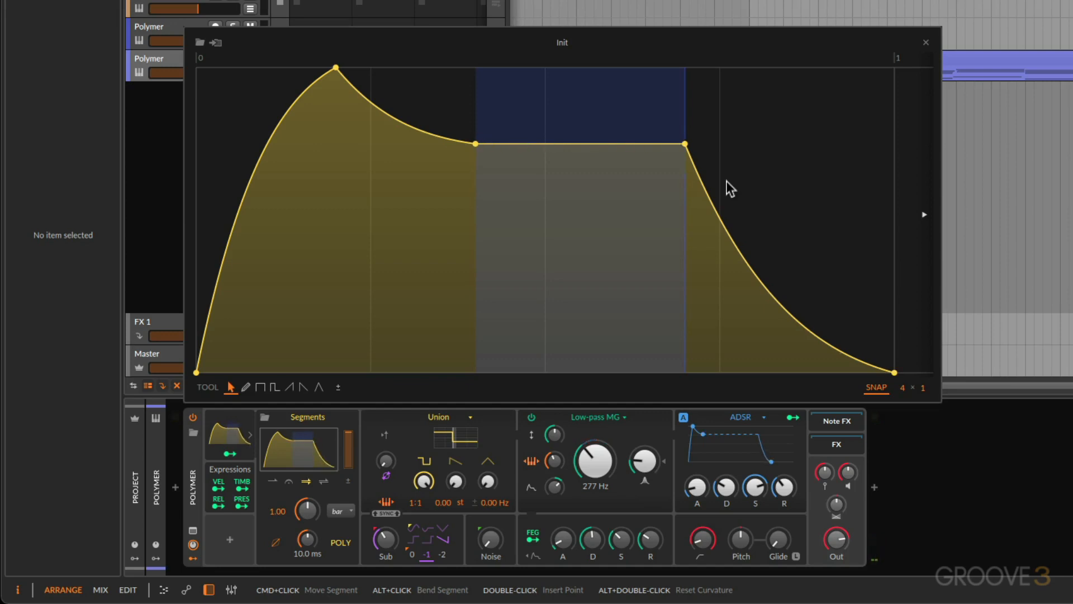
left_click(324, 484)
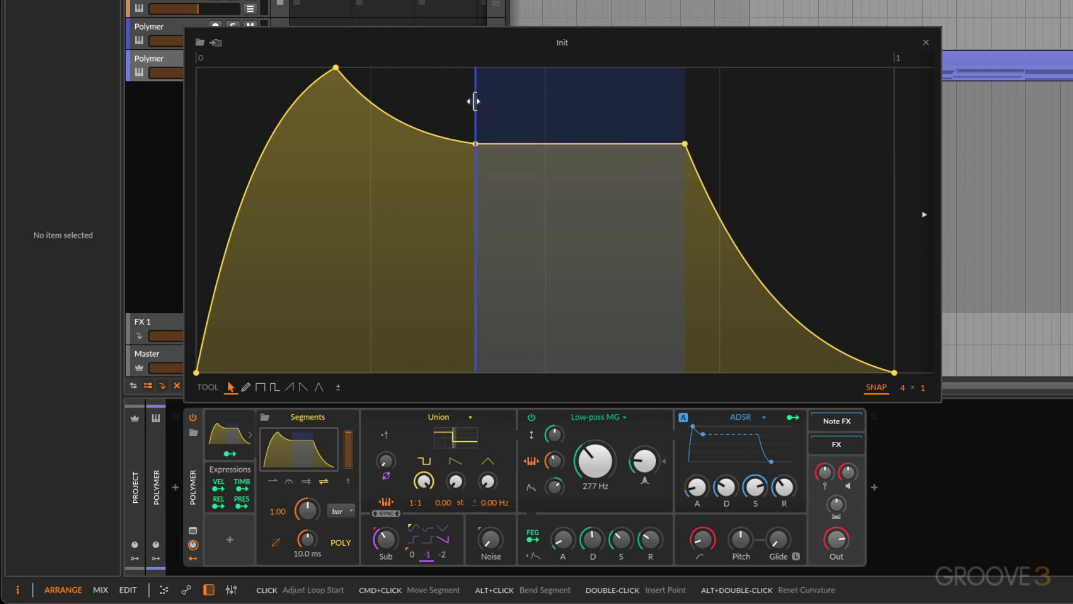
Try moving the loop start of the Init envelope to a later position
left_click_drag(472, 101, 561, 98)
left_click_drag(480, 93, 530, 96)
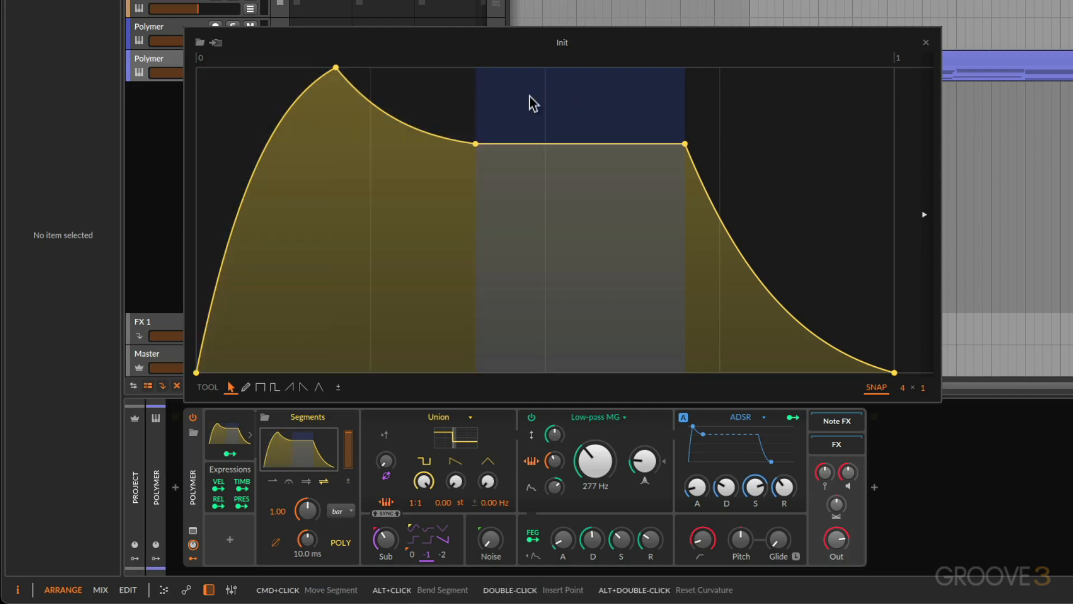
Load the City Groove 1 curve from the Sequence category and extend its loop region back to the peak before the rising steps
left_click(200, 42)
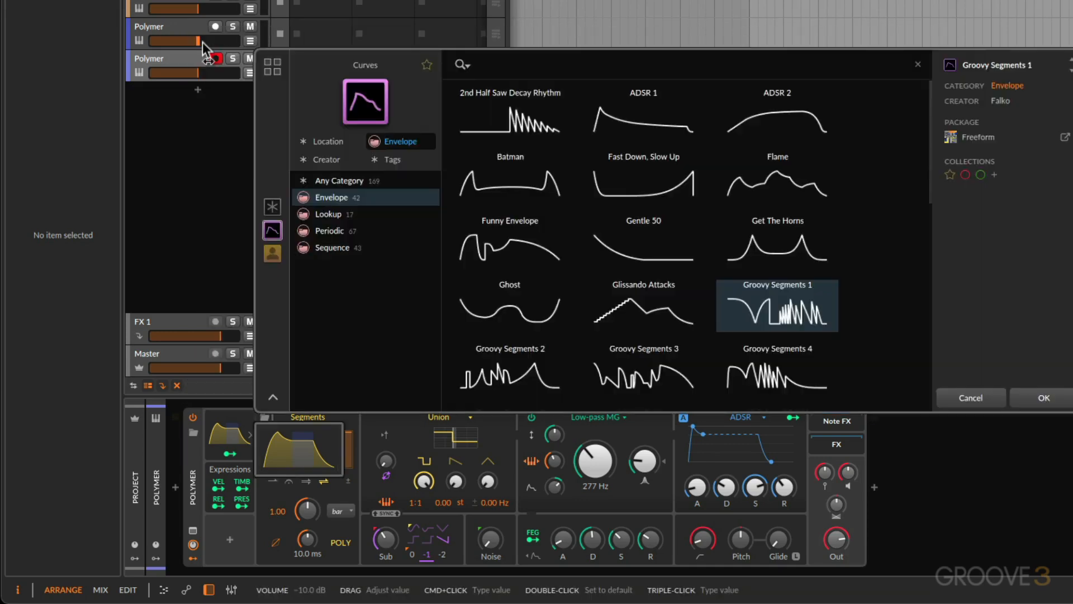
left_click(346, 248)
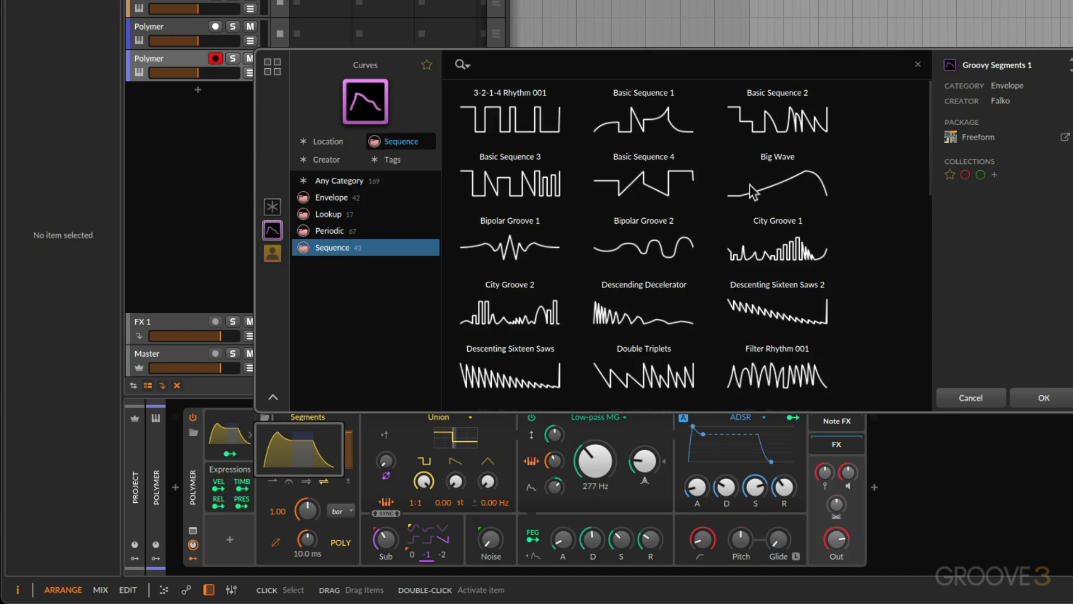
left_click(793, 254)
left_click(1032, 398)
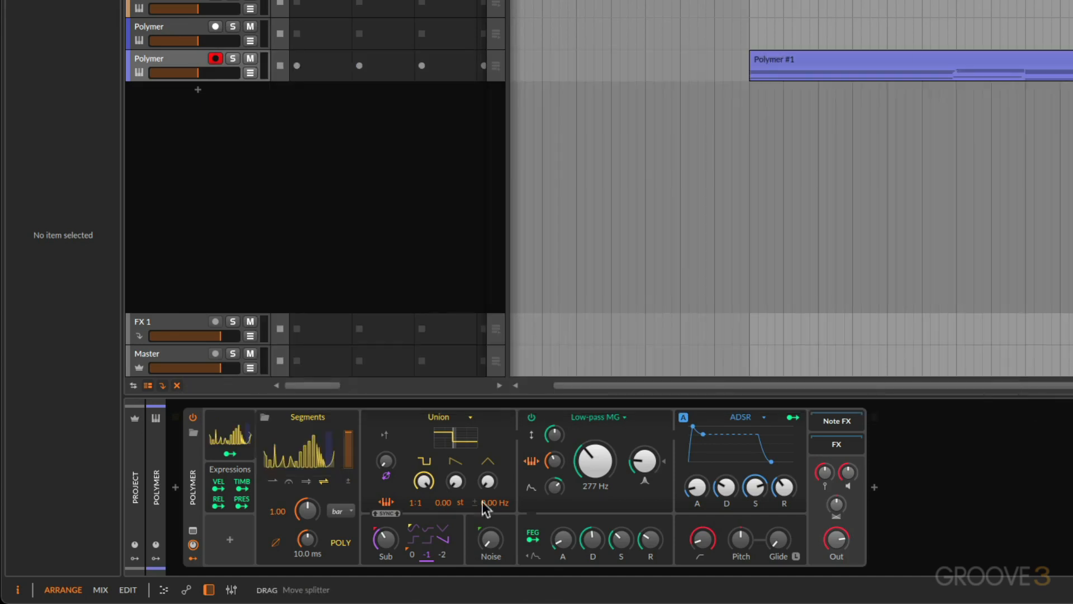
left_click(298, 459)
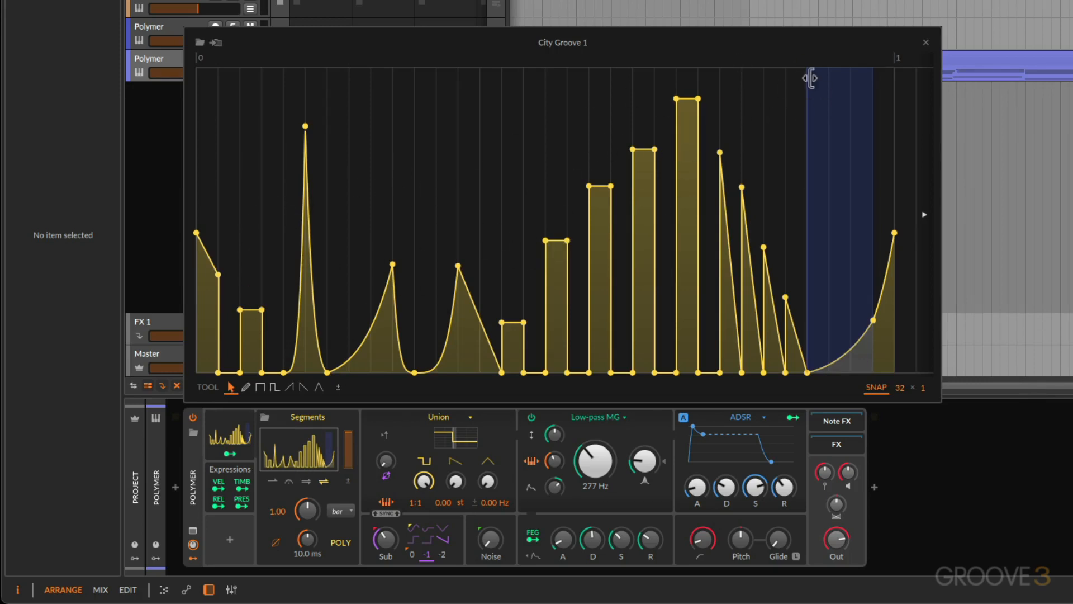
left_click_drag(810, 86, 458, 90)
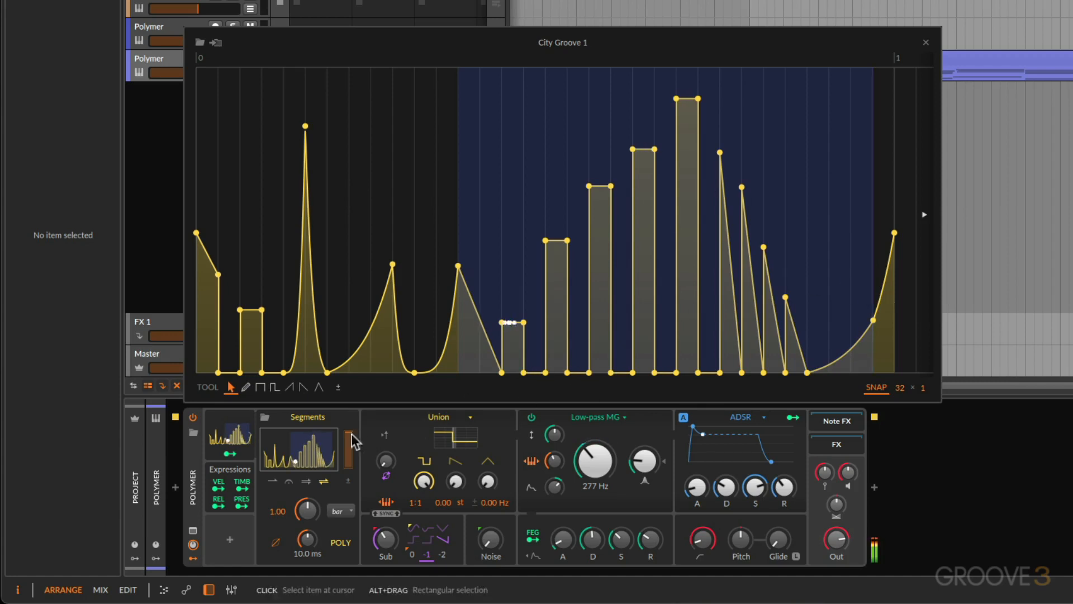
Try the Segments modulator at reduced depth and 1.62 s smoothing, restore full depth, and set the smoothing time to 437 ms
left_click_drag(348, 435, 348, 456)
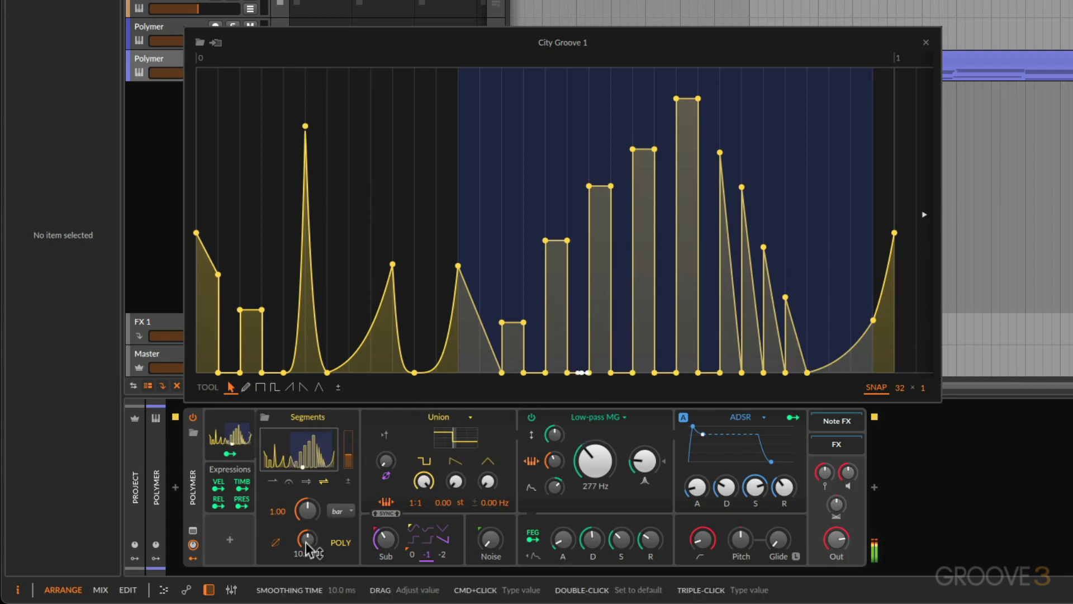
left_click_drag(305, 540, 306, 497)
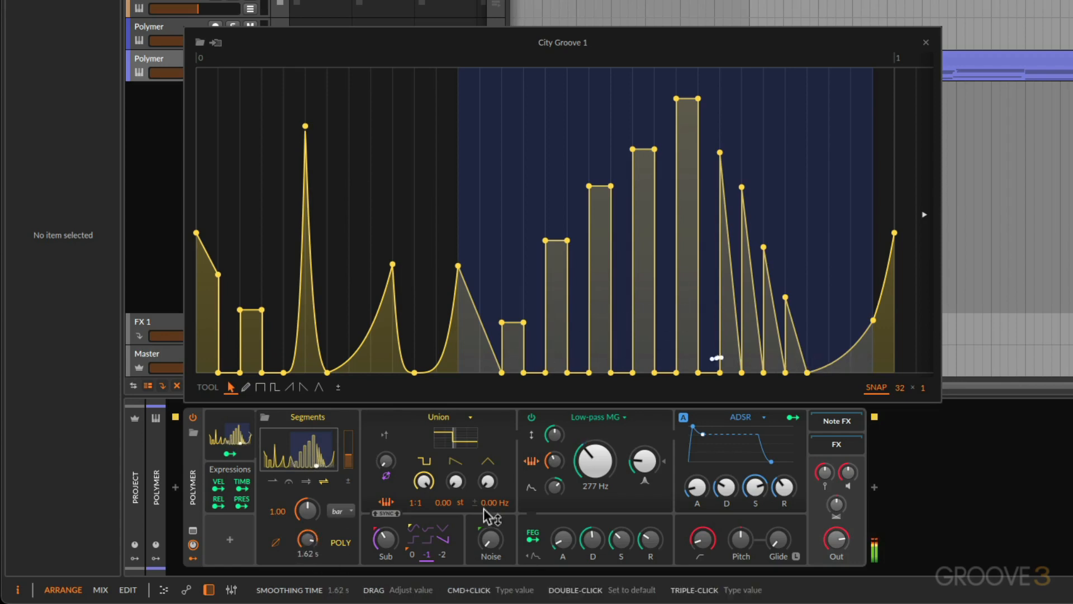
left_click_drag(349, 454, 350, 427)
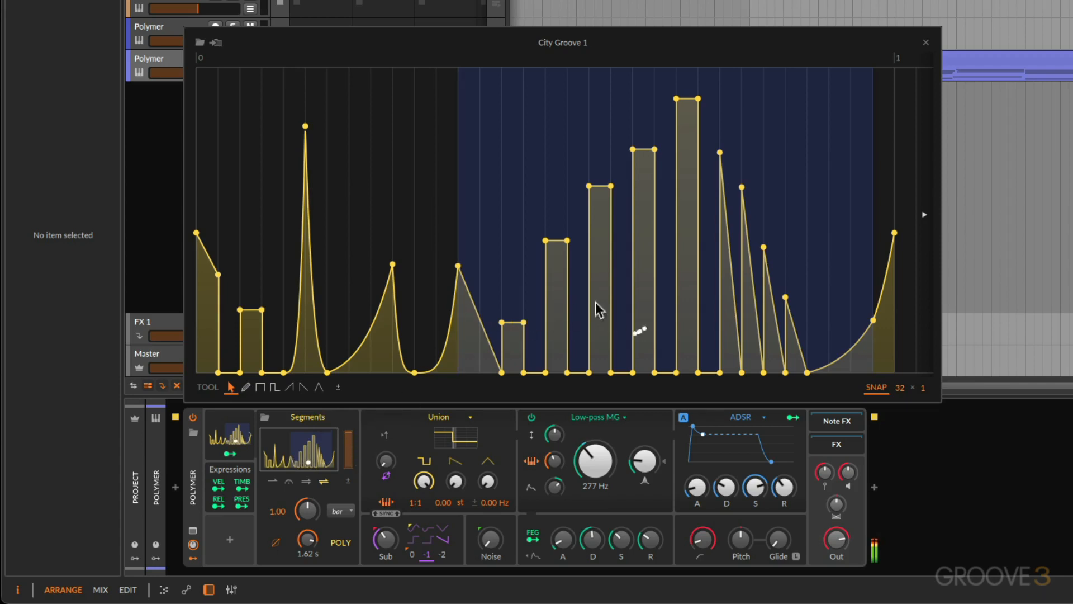
left_click_drag(311, 542, 311, 487)
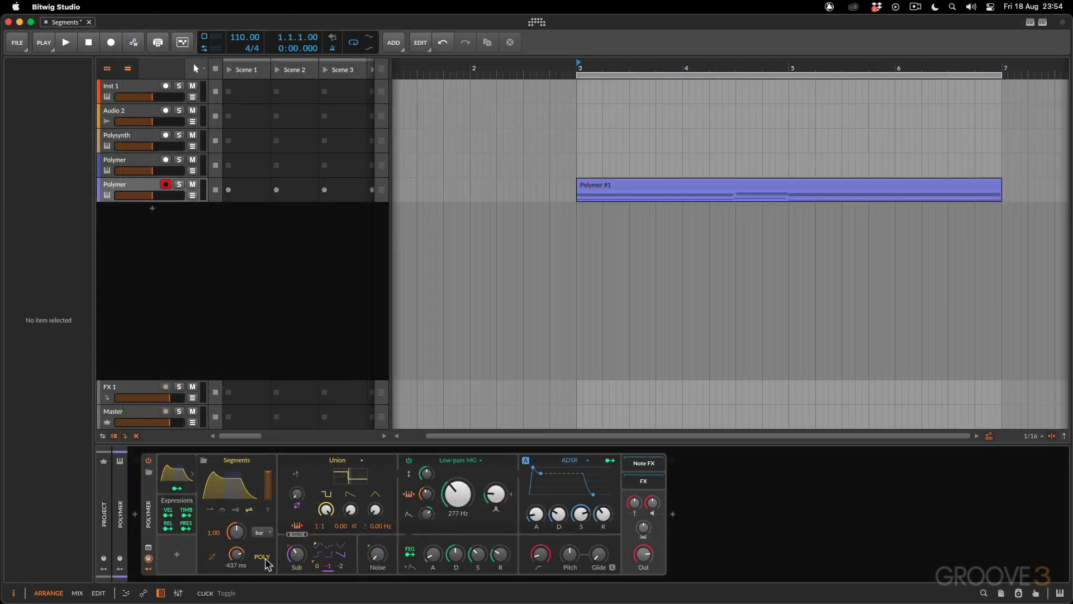
With the Init curve, turn off the Segments modulator's per-voice mode and enable its Single Trigger option
left_click(231, 486)
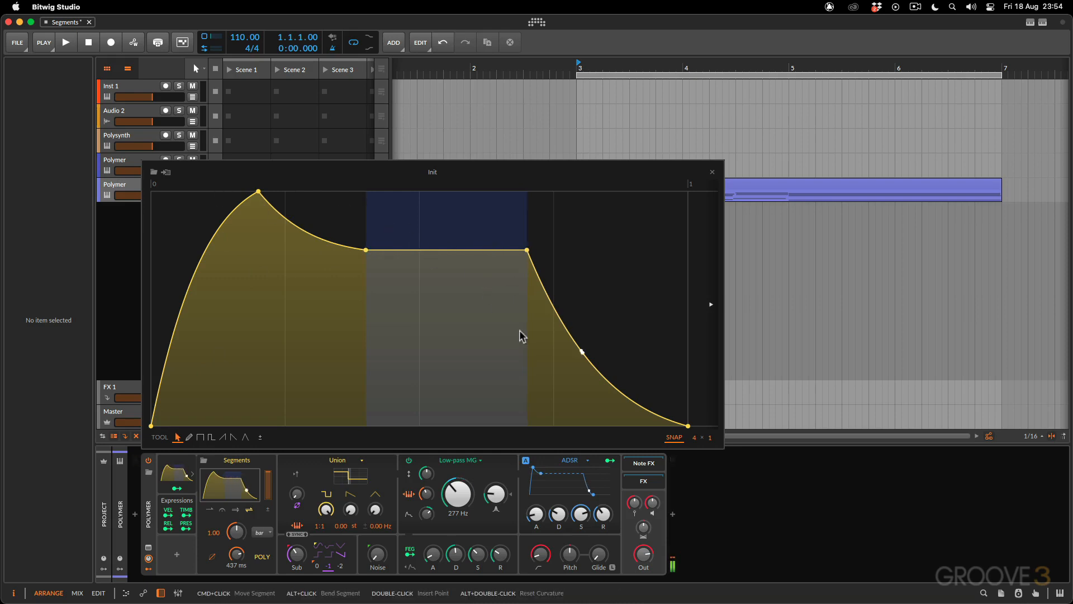
left_click(261, 558)
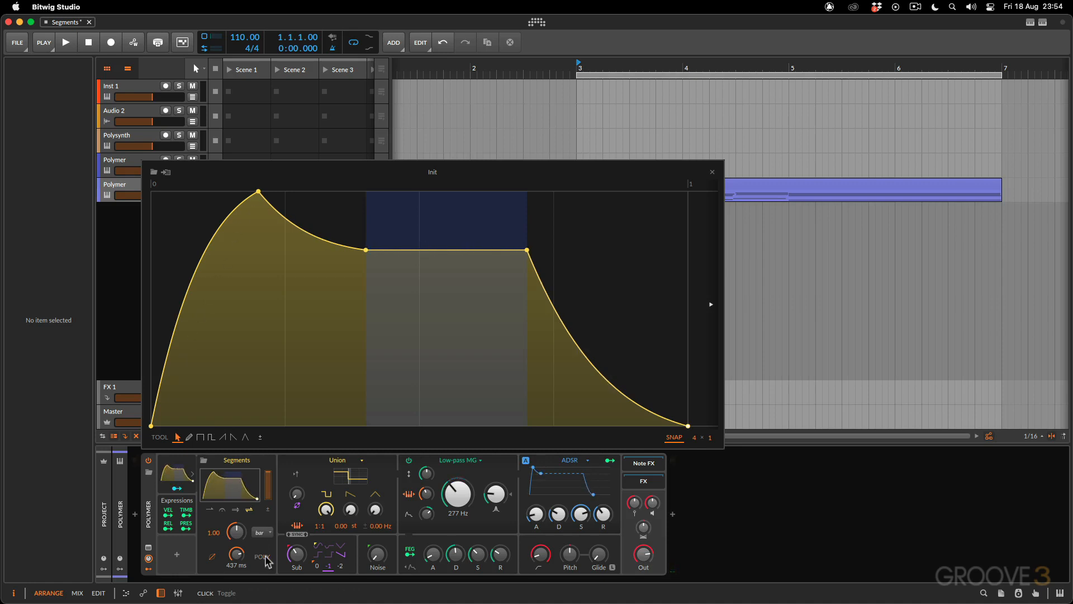
left_click(228, 464)
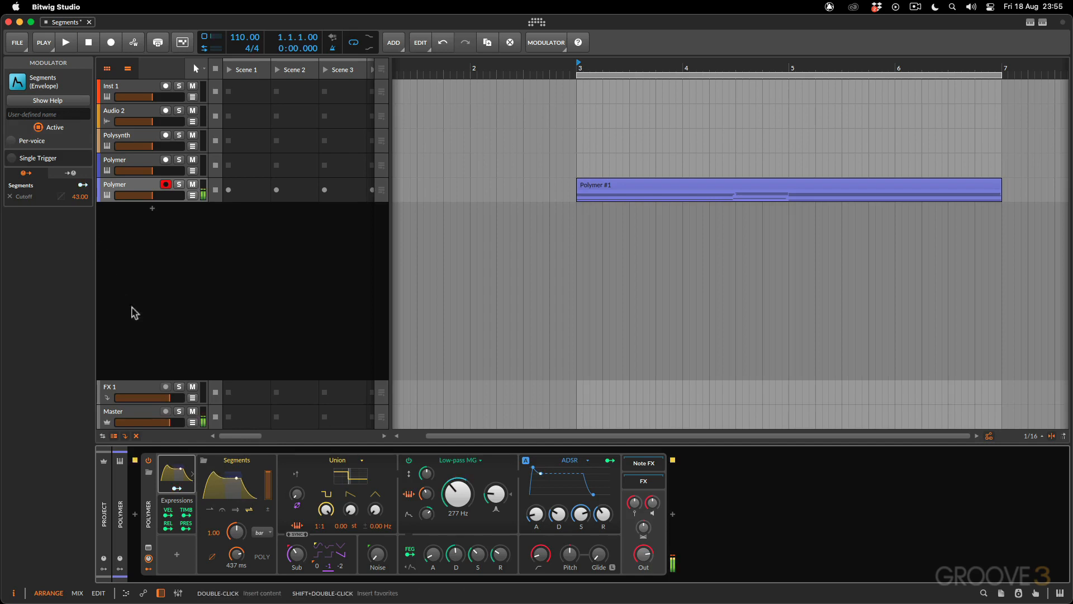
left_click(12, 159)
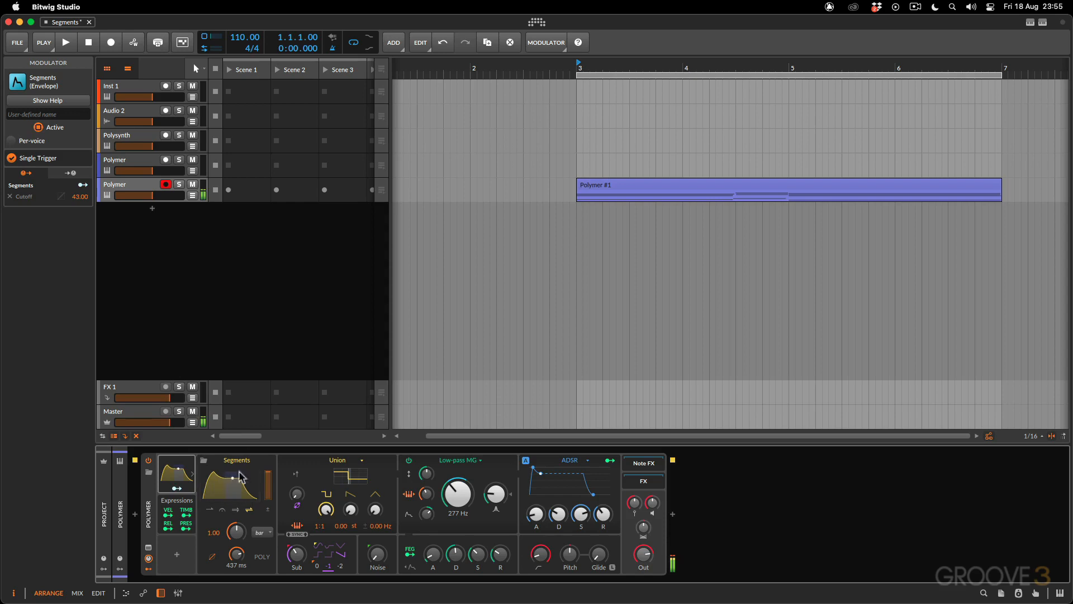
Try the Segments modulator in per-voice mode again and return it to monophonic mode
left_click_drag(239, 479, 232, 478)
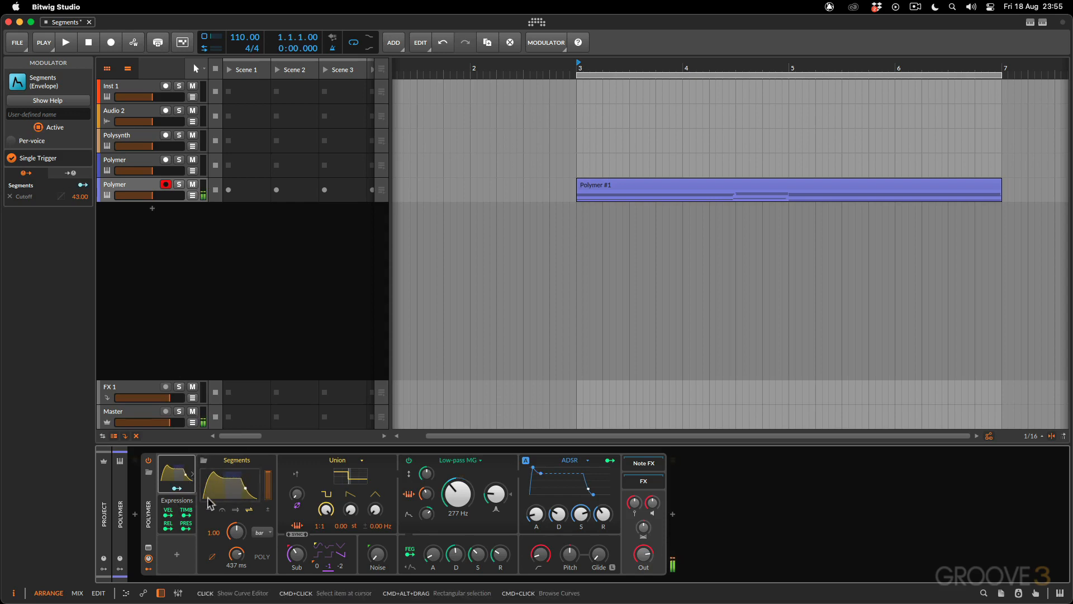
left_click(262, 557)
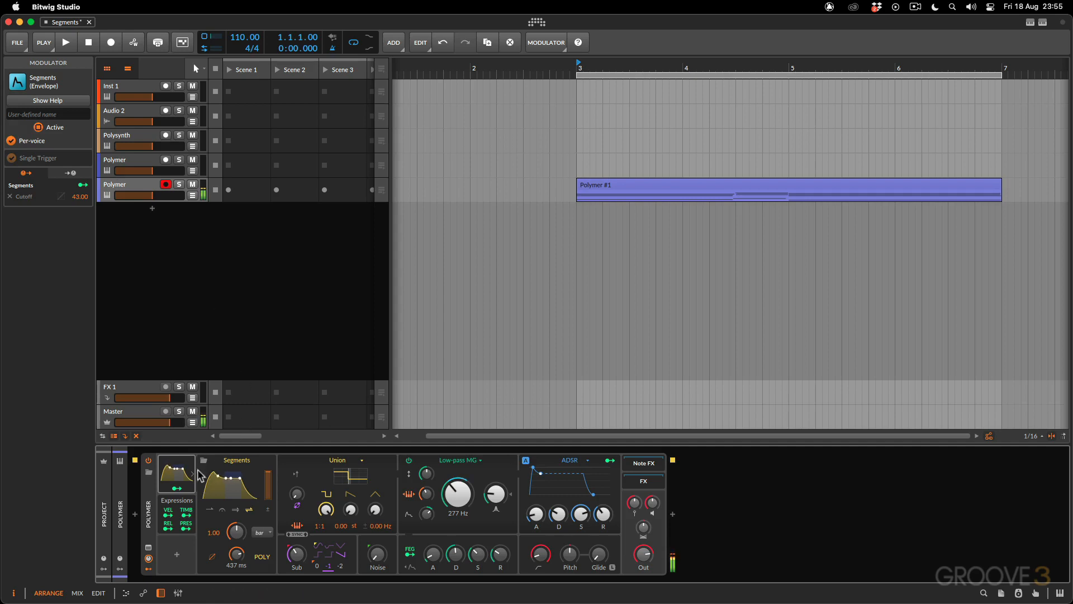
left_click(19, 159)
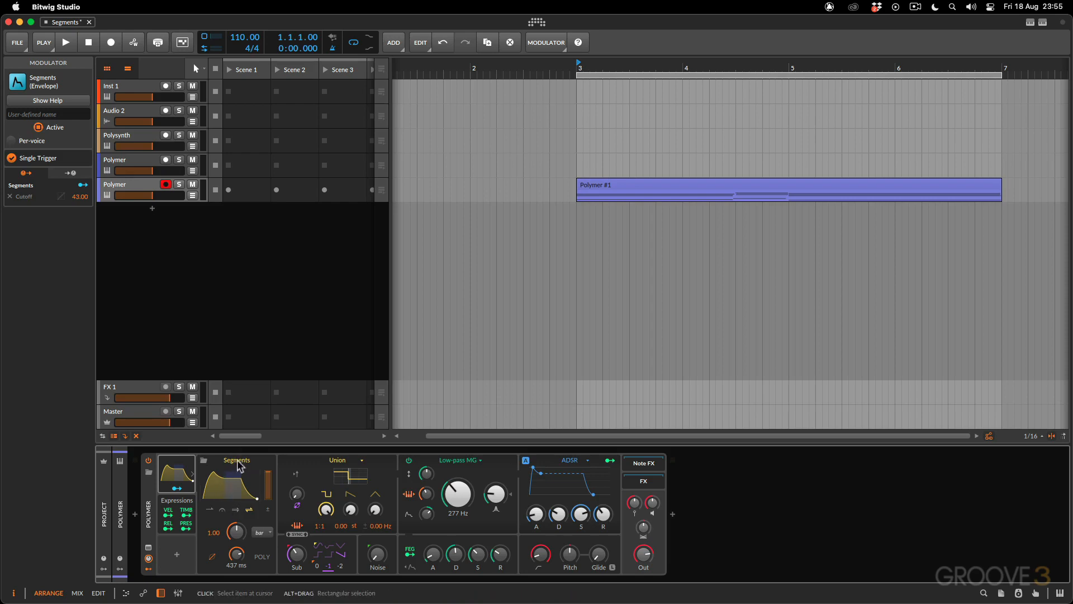
Map the Segments modulator to filter resonance by 0.540 and, with Noise set to 52.5 %, to the noise level by -0.34
left_click(176, 488)
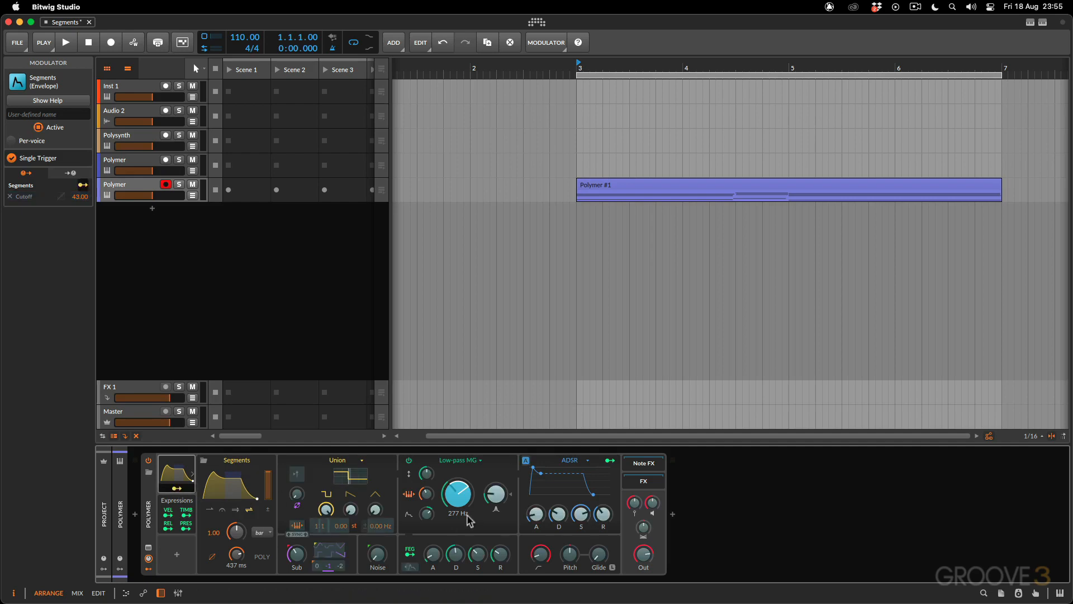
left_click_drag(495, 493, 495, 478)
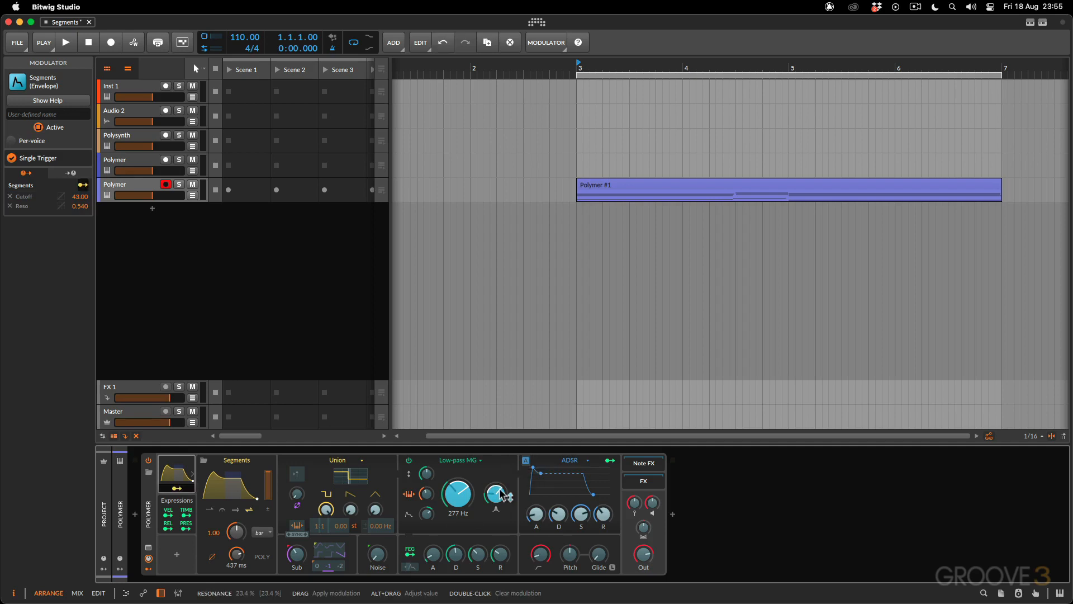
left_click(177, 489)
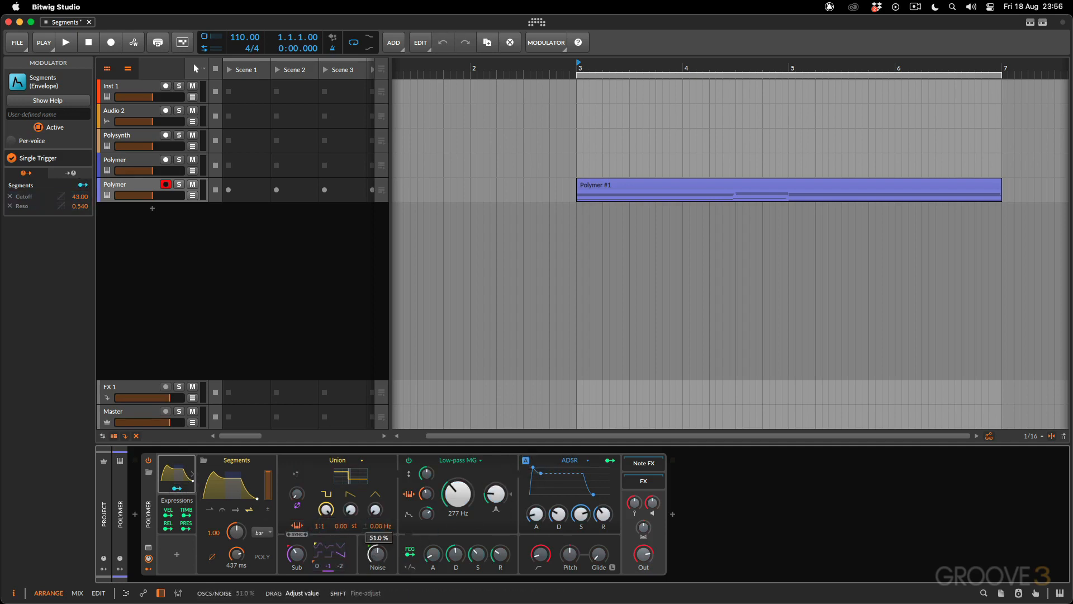
left_click(178, 489)
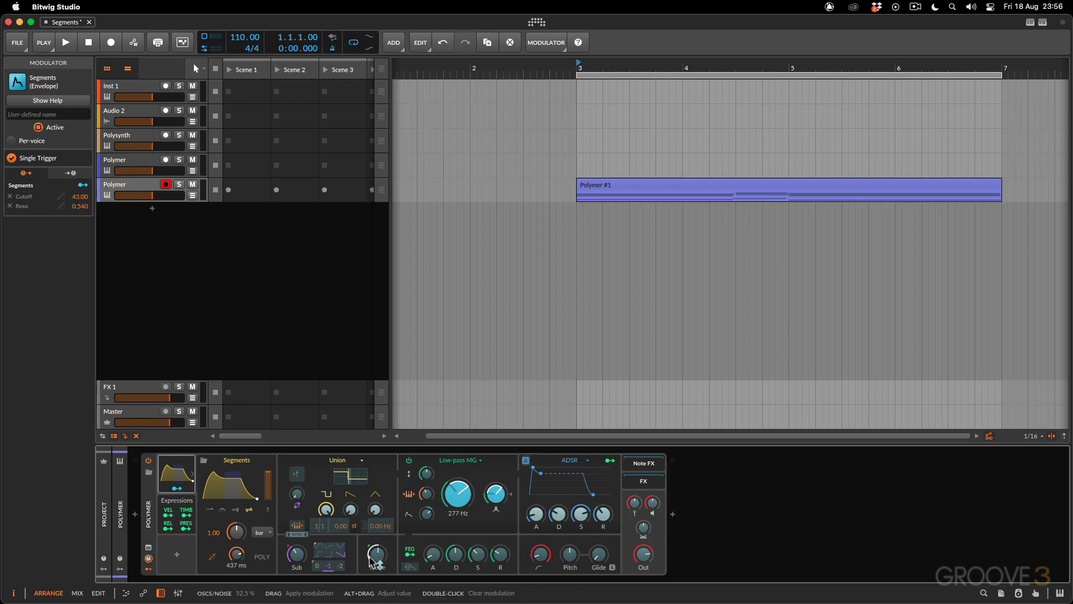
left_click_drag(377, 553, 378, 567)
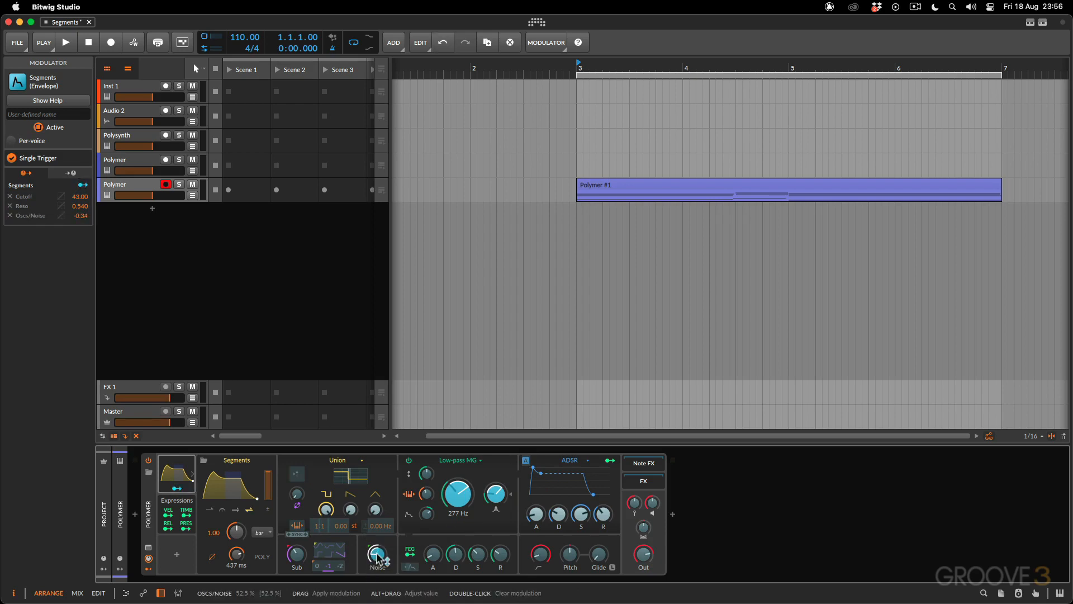
Load the Filter Rhythm 001 curve from the Sequence category into the Segments modulator and open it in the curve editor
left_click(224, 493)
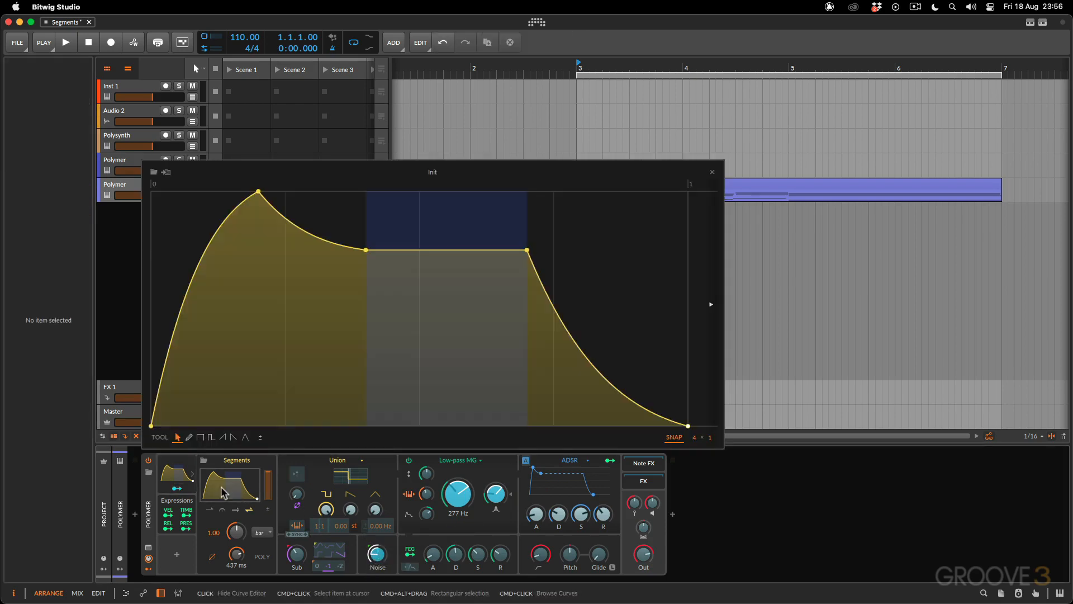
left_click(153, 172)
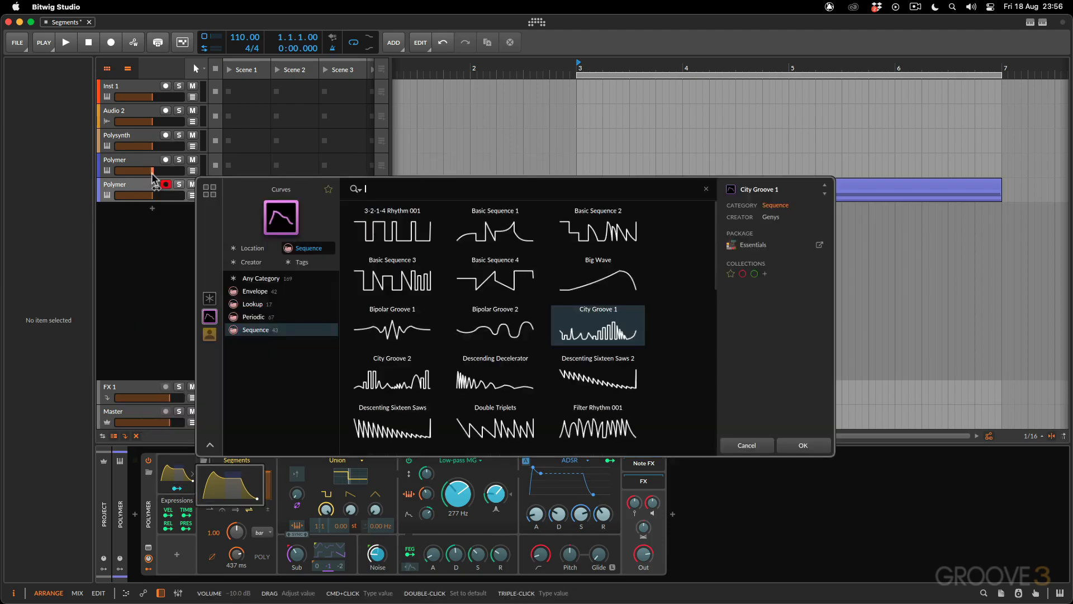
left_click(597, 425)
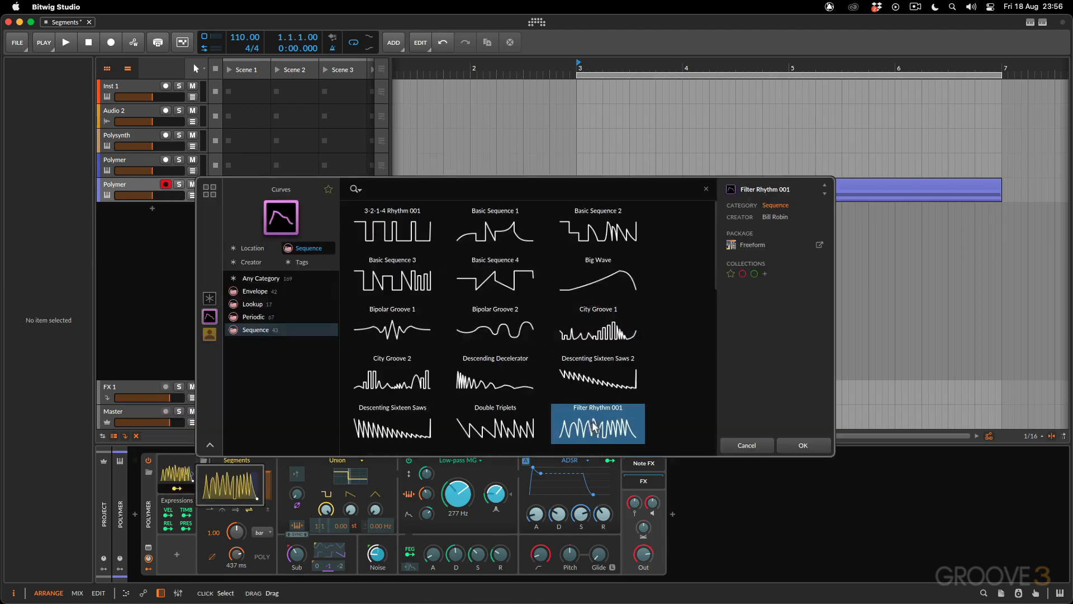
left_click(787, 443)
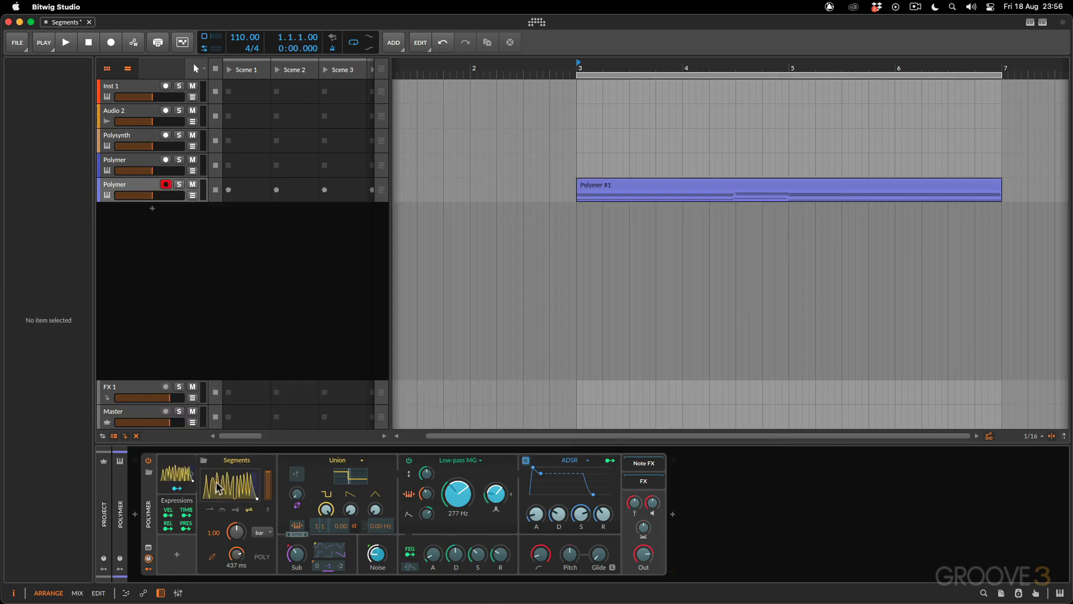
left_click(219, 488)
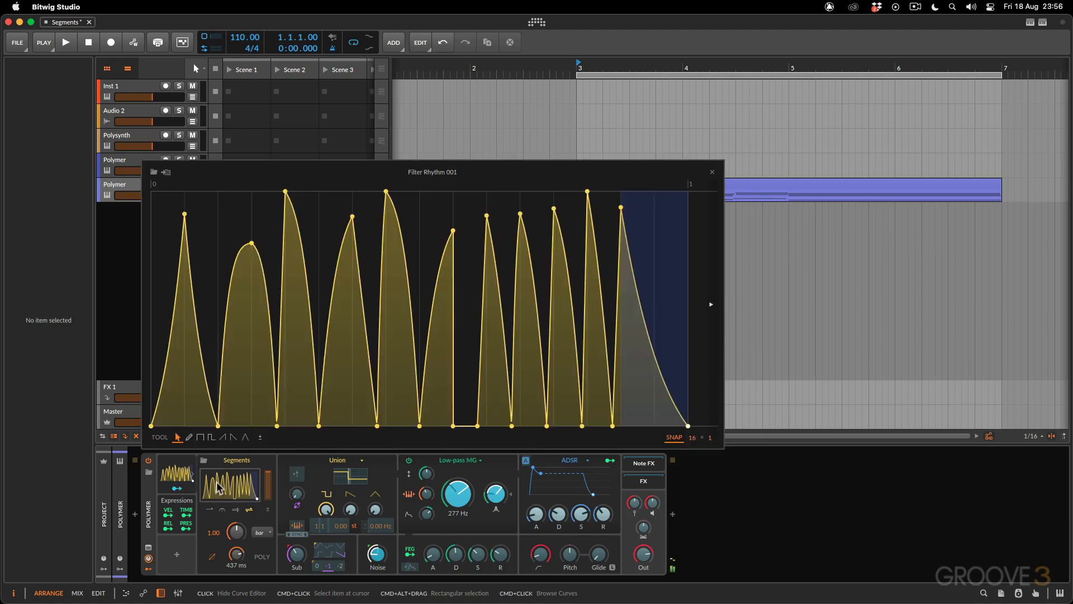